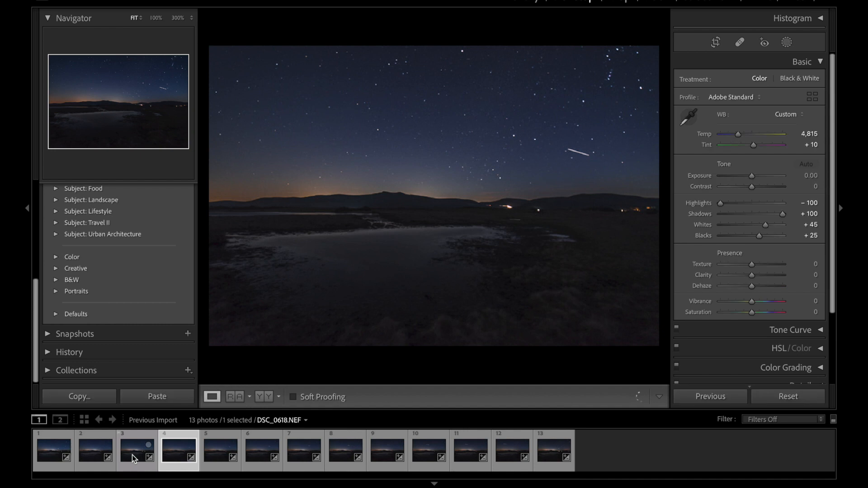
- Look through the night-sky exposures one after another up to the last photo, following the moving light trail
{"action": "key", "text": "Right"}
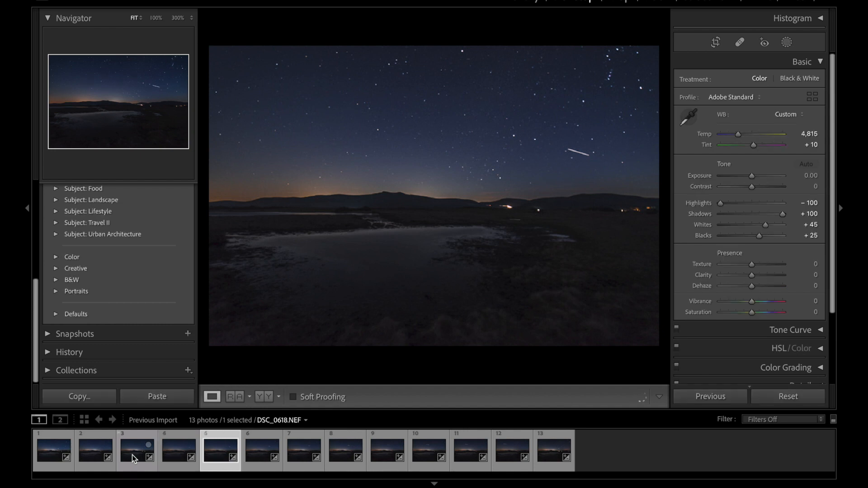
{"action": "key", "text": "Right"}
{"action": "key", "text": "Right"}
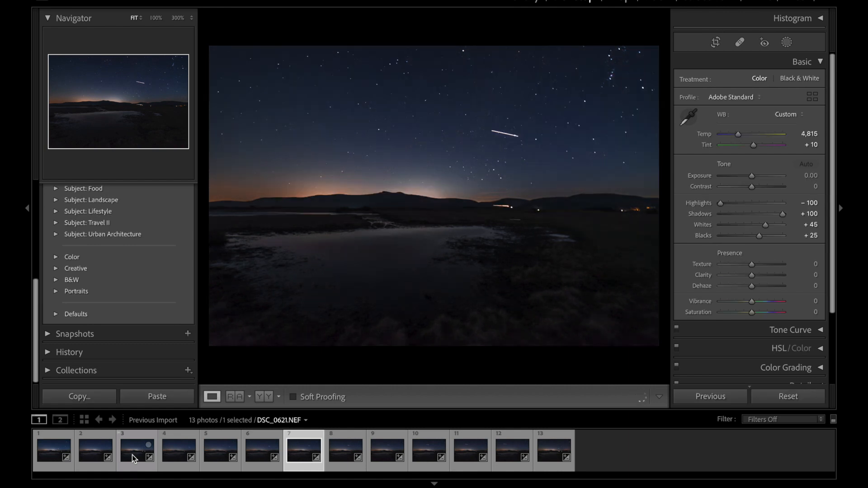
{"action": "key", "text": "Right"}
{"action": "key", "text": "Right"}
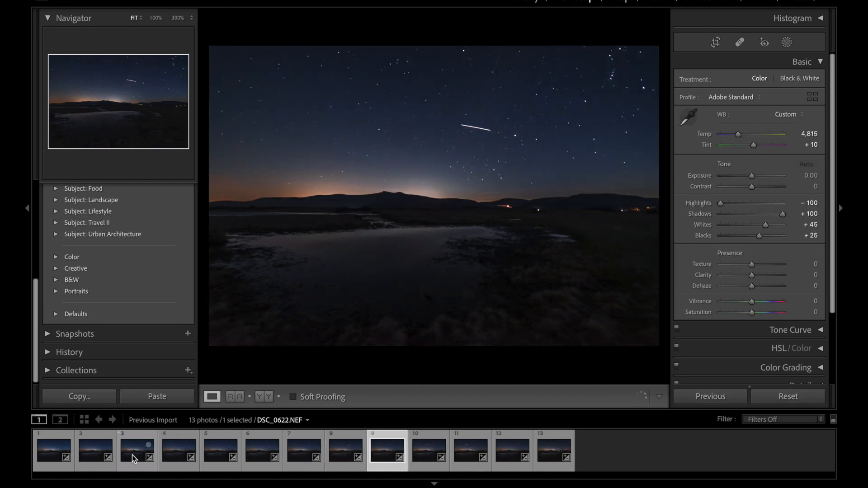
{"action": "key", "text": "Right"}
{"action": "key", "text": "Right"}
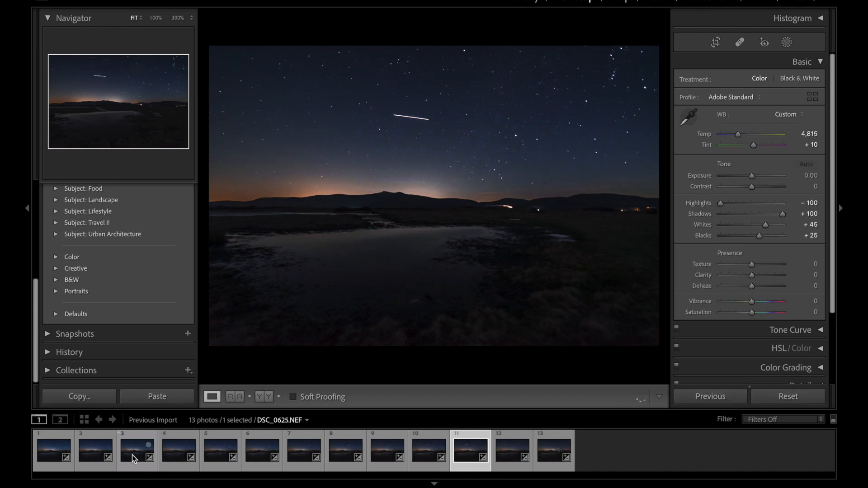
{"action": "key", "text": "Right"}
{"action": "key", "text": "Right"}
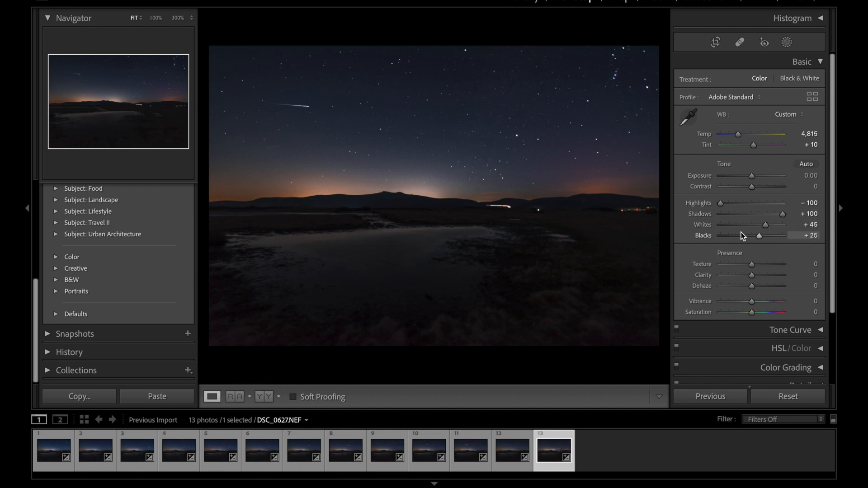
- Open the Lens Corrections settings of the last photo to review its lens profile
{"action": "scroll", "coordinate": [715, 255], "scroll_direction": "down", "scroll_amount": 3}
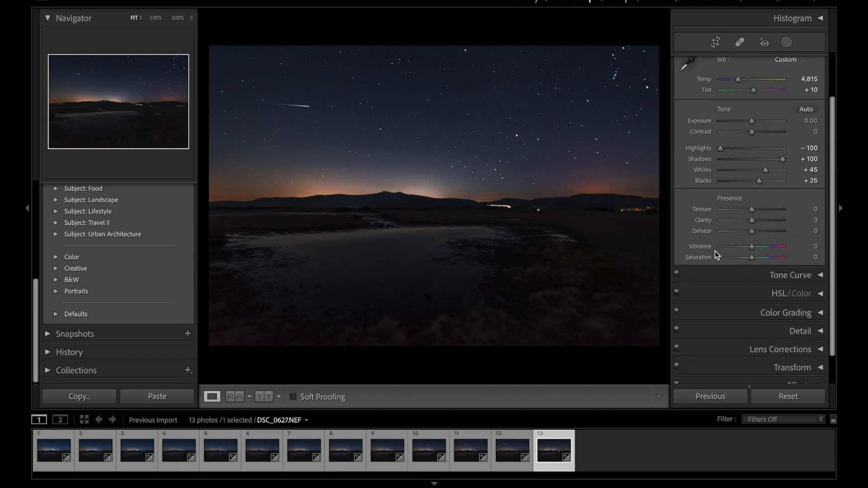
{"action": "scroll", "coordinate": [716, 253], "scroll_direction": "down", "scroll_amount": 1}
{"action": "left_click", "coordinate": [820, 330]}
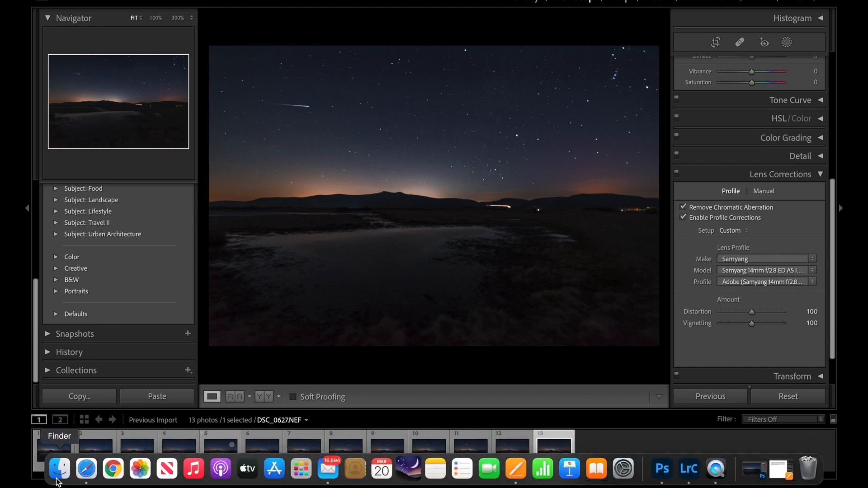
- Copy all develop settings from the first photo, DSC_0615.NEF
{"action": "left_click", "coordinate": [51, 447]}
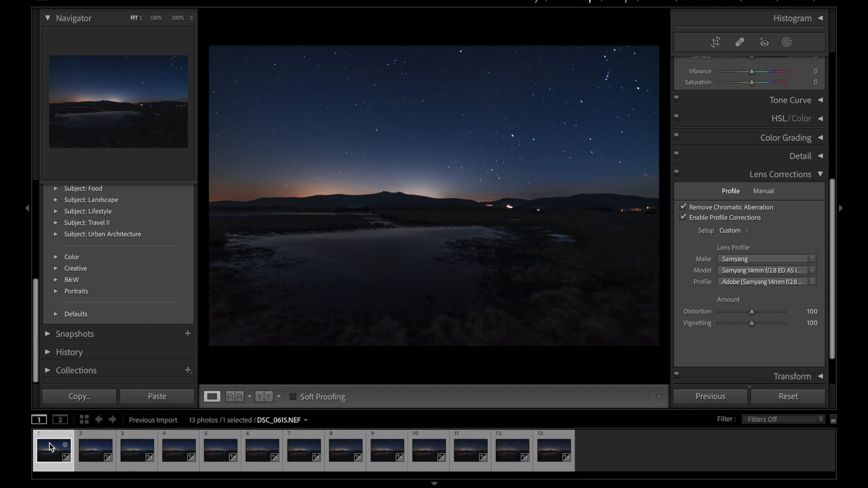
{"action": "right_click", "coordinate": [51, 447]}
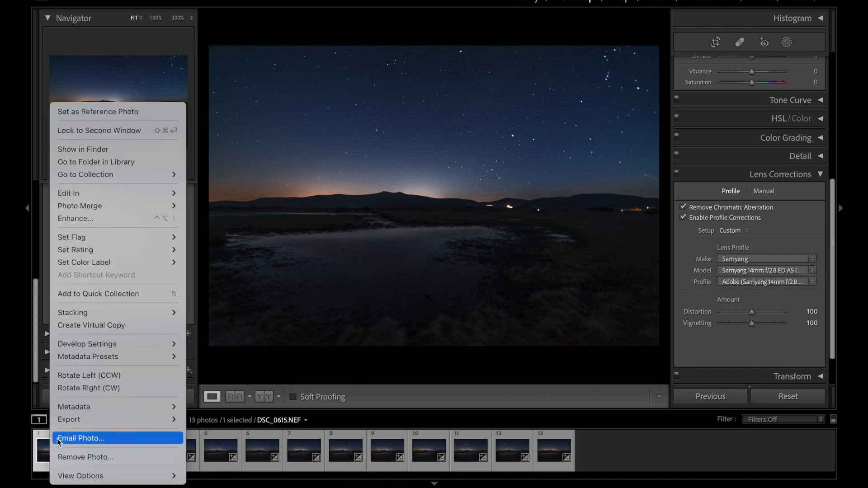
{"action": "mouse_move", "coordinate": [128, 347]}
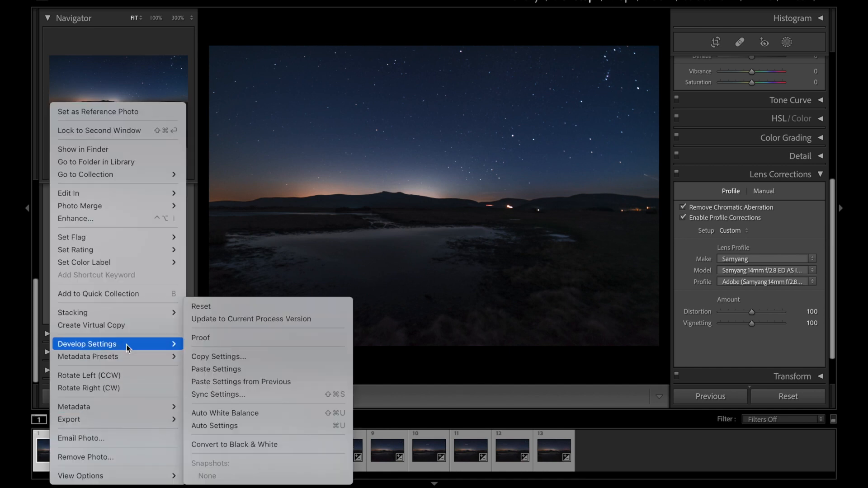
{"action": "left_click", "coordinate": [198, 356]}
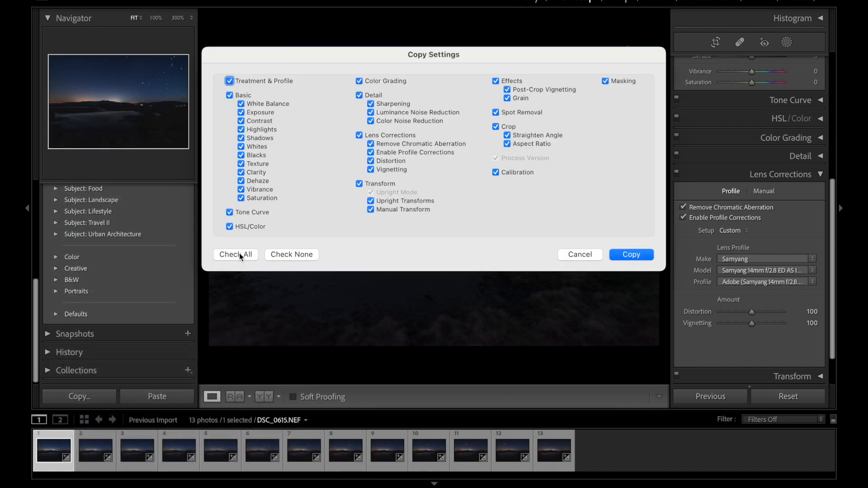
{"action": "left_click", "coordinate": [620, 257]}
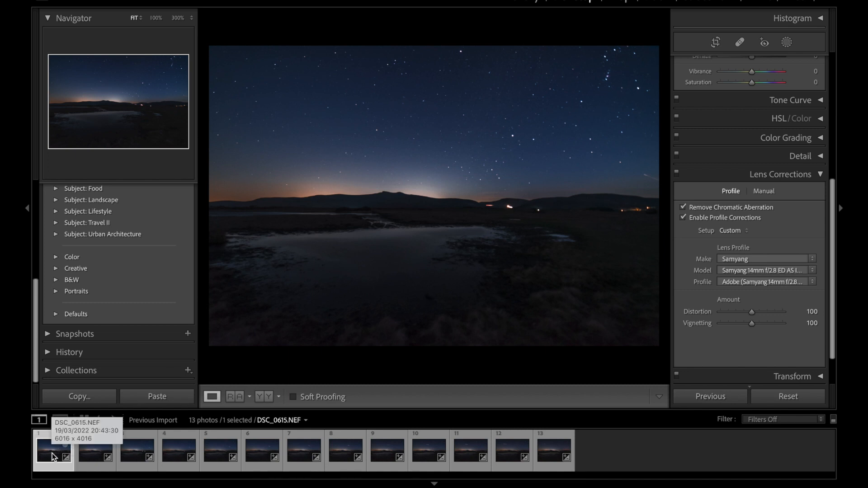
- Select all 13 photos and bring up the Paste Settings option for the copied develop settings
{"action": "key", "text": "ctrl+a"}
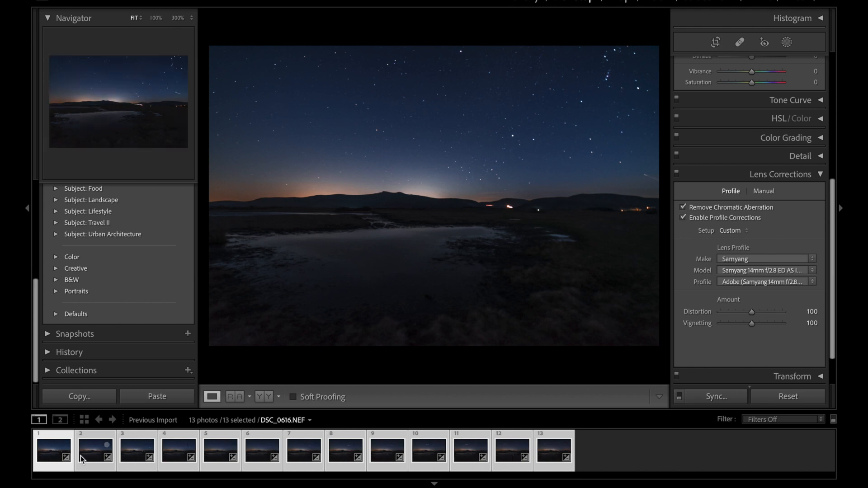
{"action": "right_click", "coordinate": [92, 459]}
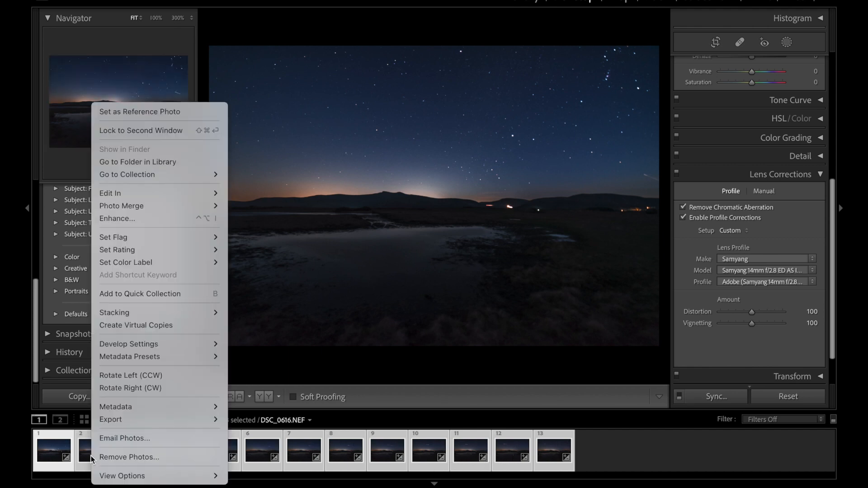
{"action": "mouse_move", "coordinate": [186, 347]}
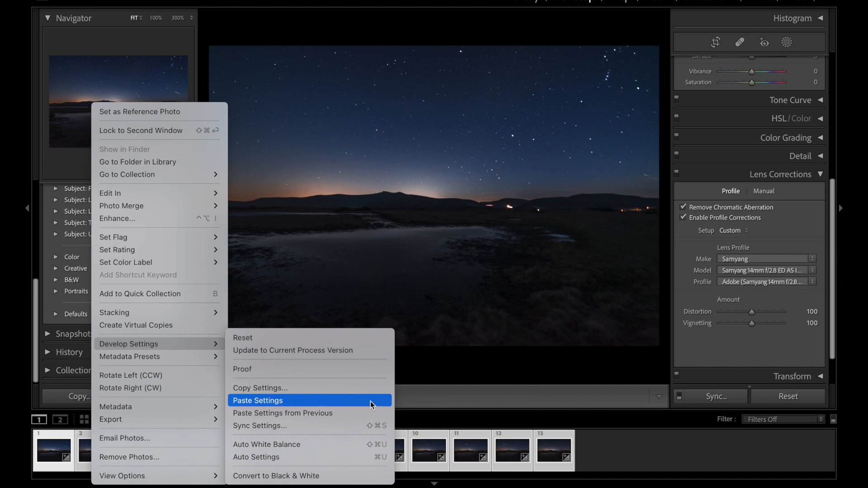
{"action": "left_click", "coordinate": [413, 415]}
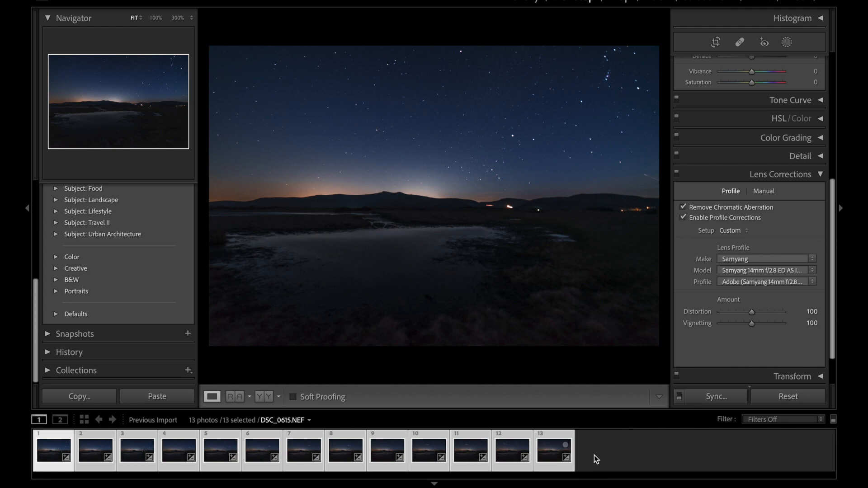
- Open the 13 selected photos as layers of one document in Photoshop
{"action": "right_click", "coordinate": [308, 456]}
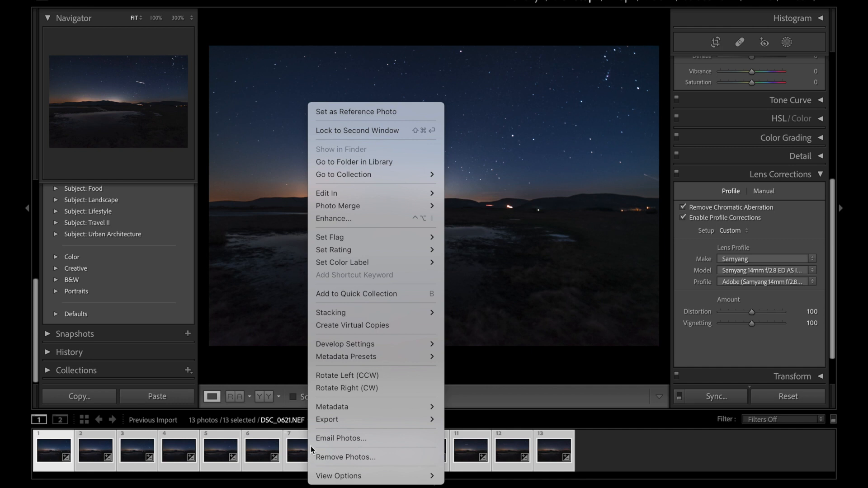
{"action": "mouse_move", "coordinate": [416, 195]}
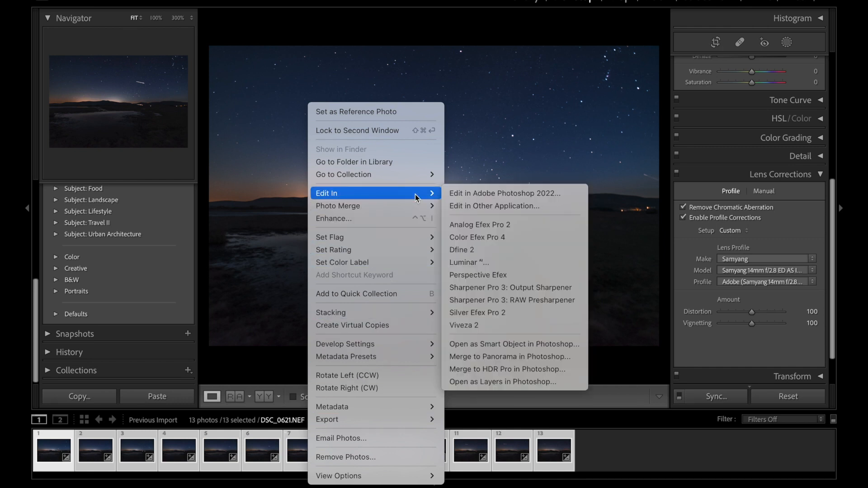
{"action": "left_click", "coordinate": [487, 382]}
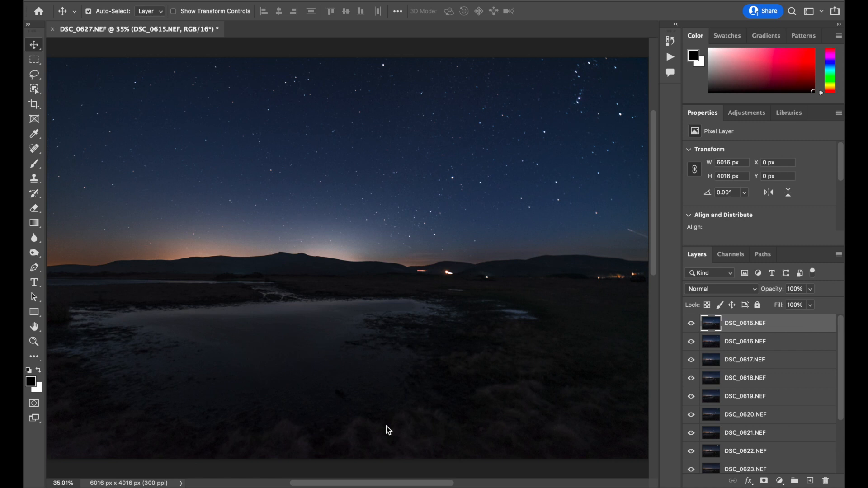
- Examine the layer stack by temporarily hiding layers DSC_0615.NEF to DSC_0618.NEF to compare the trail positions, restoring their visibility
{"action": "scroll", "coordinate": [780, 349], "scroll_direction": "down", "scroll_amount": 4}
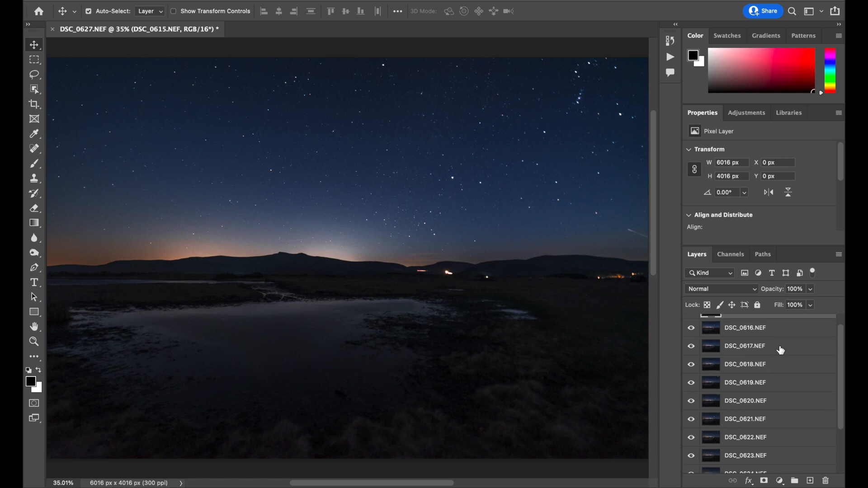
{"action": "scroll", "coordinate": [762, 441], "scroll_direction": "up", "scroll_amount": 4}
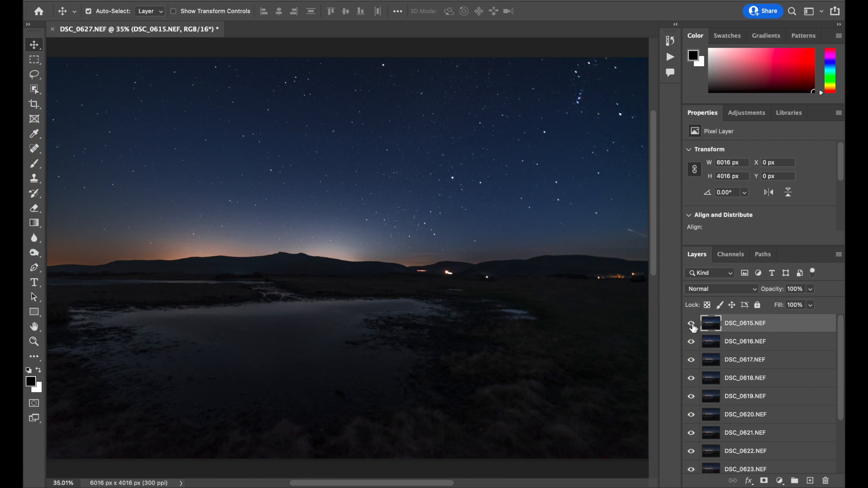
{"action": "left_click", "coordinate": [691, 324]}
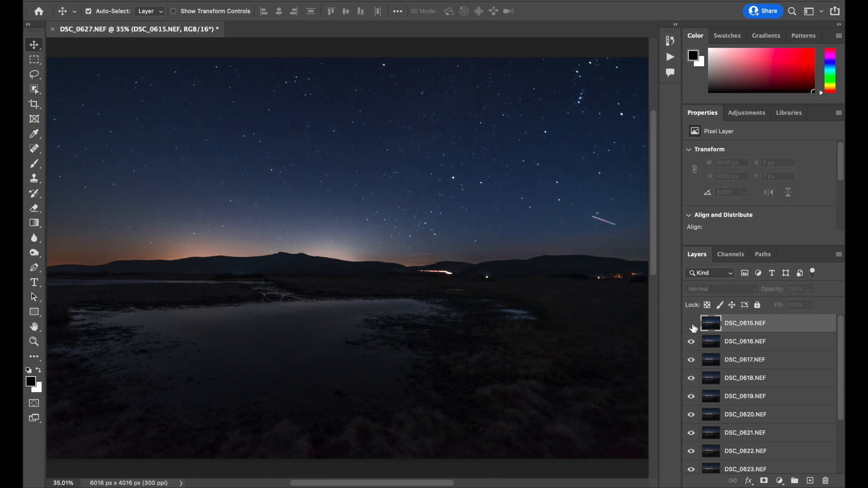
{"action": "left_click", "coordinate": [691, 344]}
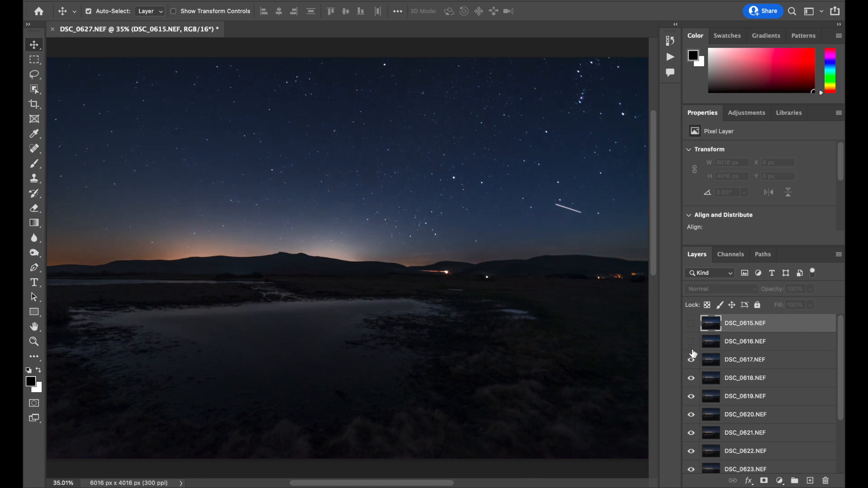
{"action": "left_click", "coordinate": [691, 360]}
{"action": "left_click", "coordinate": [693, 379]}
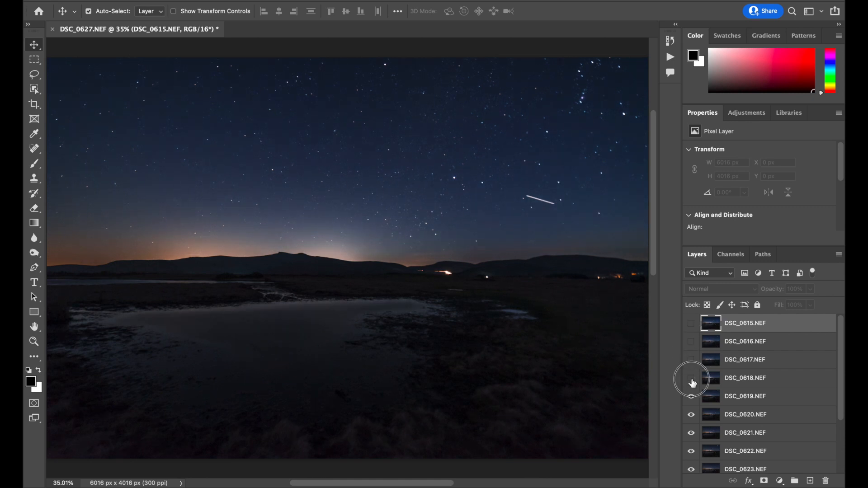
{"action": "left_click", "coordinate": [691, 379]}
{"action": "left_click", "coordinate": [690, 360]}
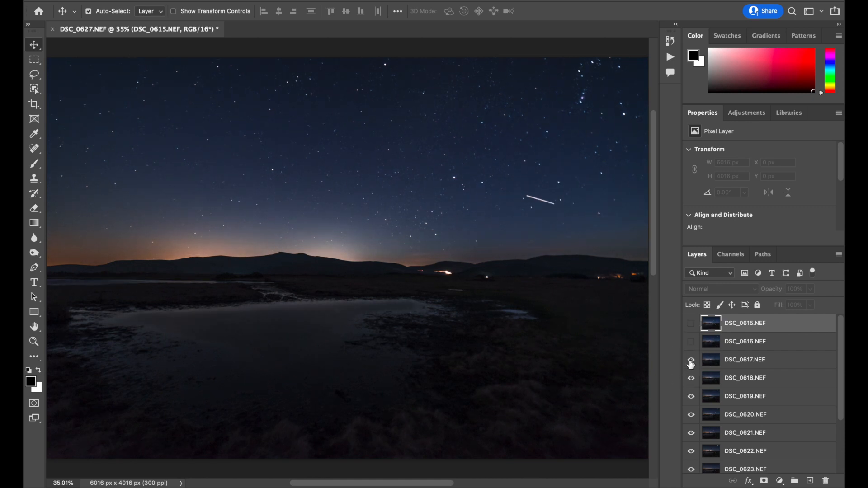
{"action": "left_click", "coordinate": [691, 342]}
{"action": "left_click", "coordinate": [690, 324]}
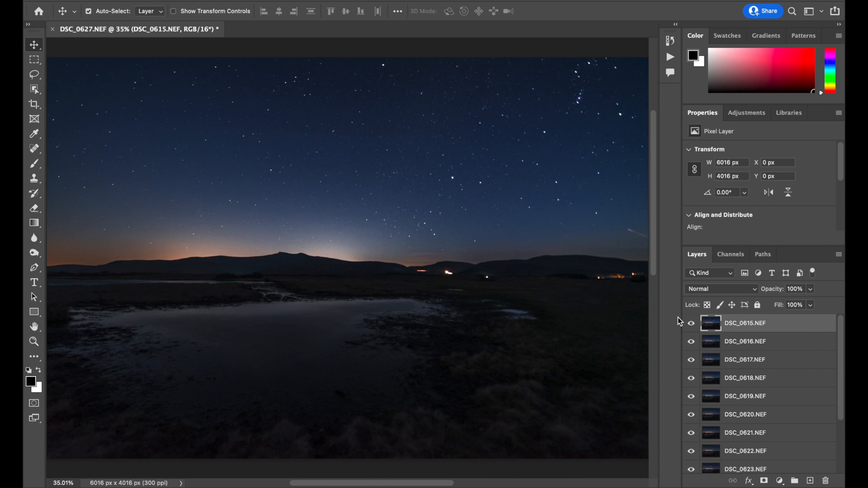
- Select all layers from DSC_0615.NEF to DSC_0627.NEF and set their blend mode to Lighten
{"action": "key", "text": "ctrl+minus"}
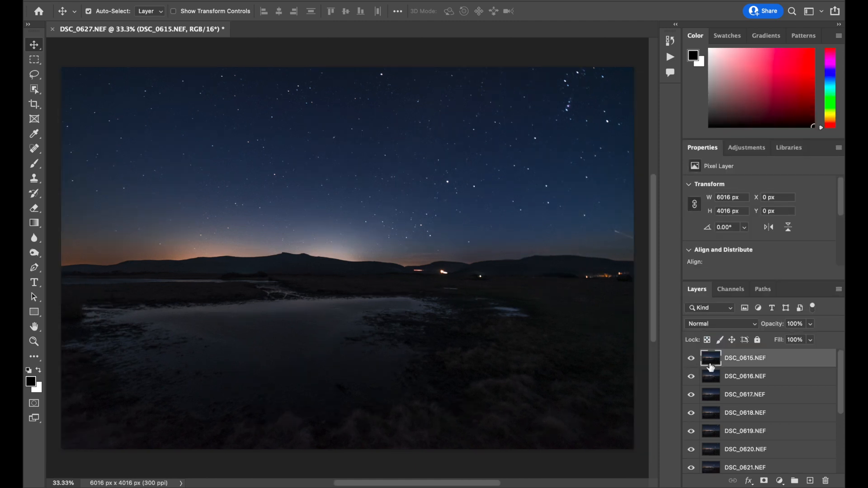
{"action": "scroll", "coordinate": [781, 388], "scroll_direction": "down", "scroll_amount": 5}
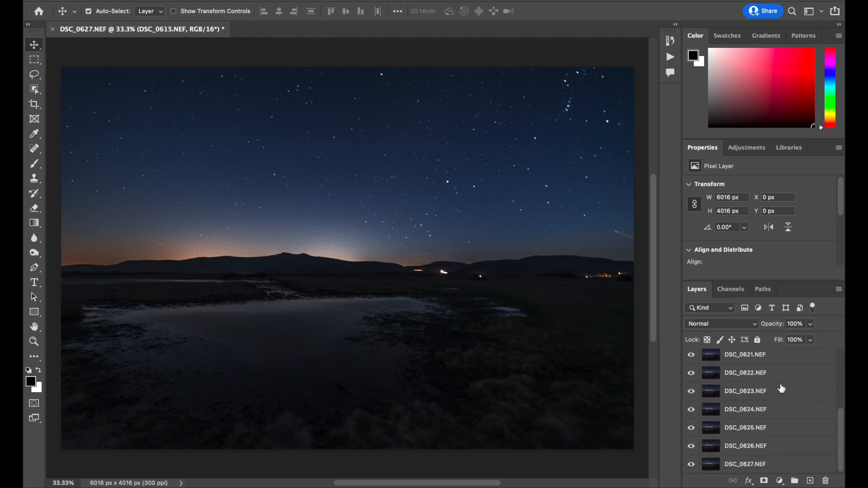
{"action": "left_click", "coordinate": [740, 467], "text": "shift"}
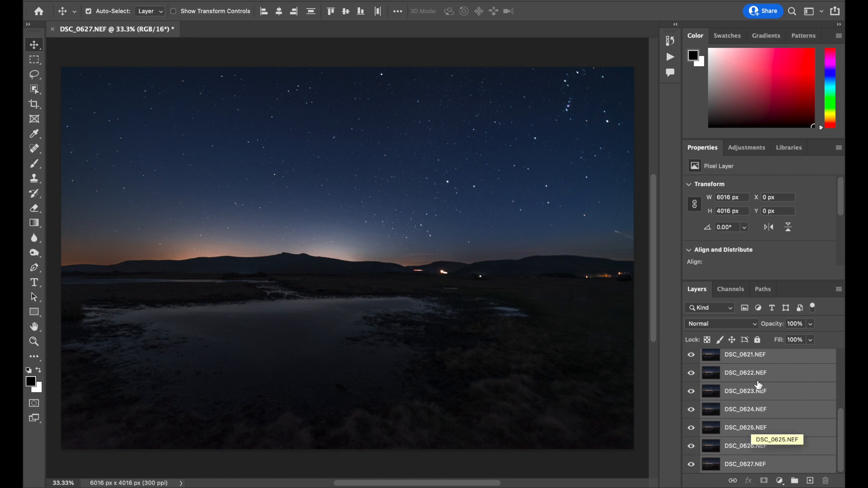
{"action": "left_click", "coordinate": [758, 325]}
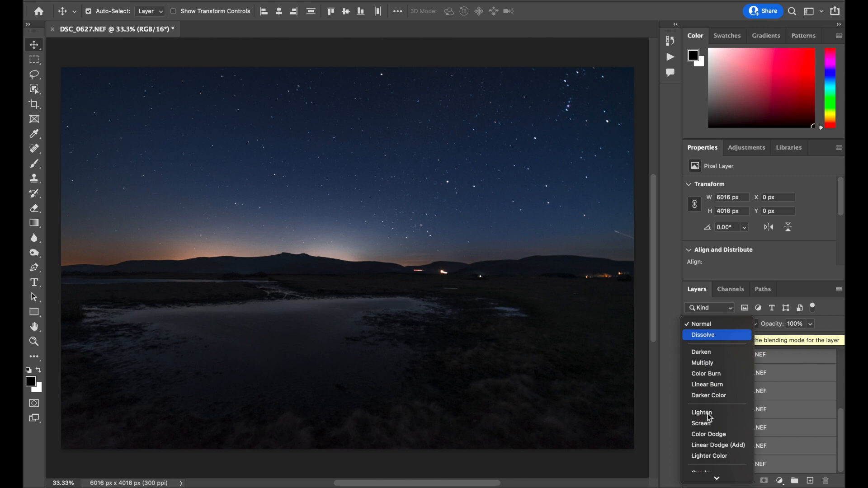
{"action": "left_click", "coordinate": [716, 413]}
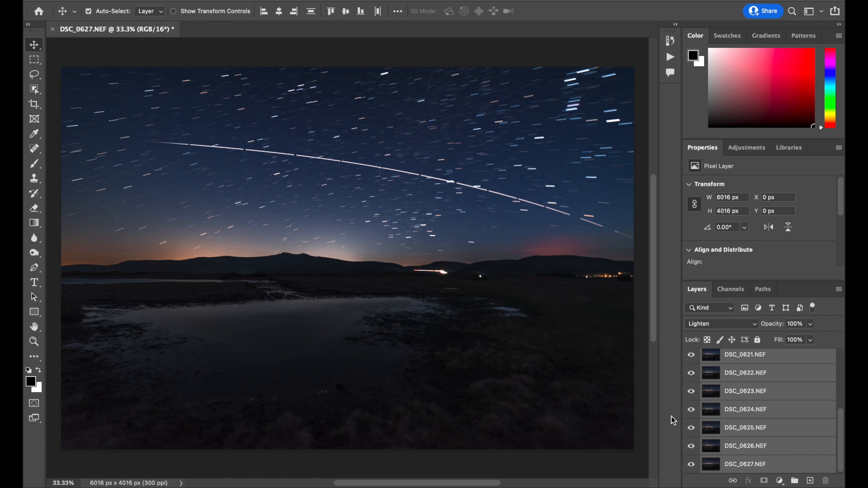
- Activate the Brush tool, undo the layers' blend mode change, and select only the DSC_0615.NEF layer
{"action": "key", "text": "b"}
{"action": "scroll", "coordinate": [669, 393], "scroll_direction": "up", "scroll_amount": 1}
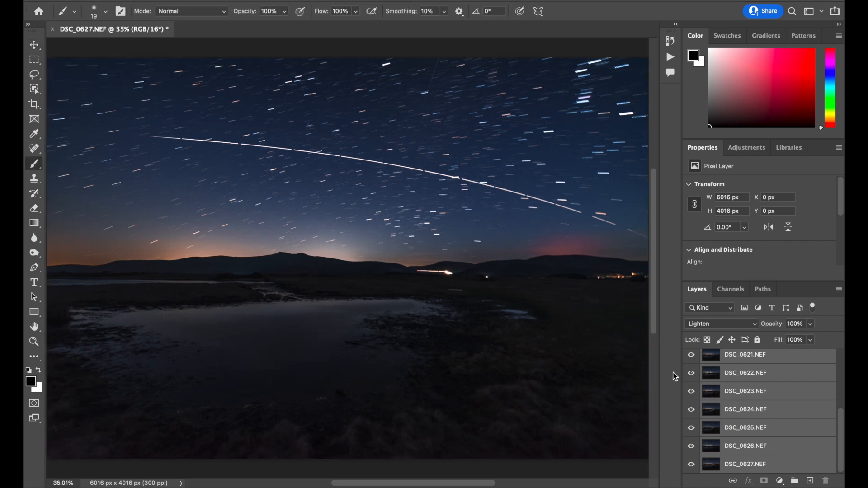
{"action": "scroll", "coordinate": [752, 376], "scroll_direction": "up", "scroll_amount": 3}
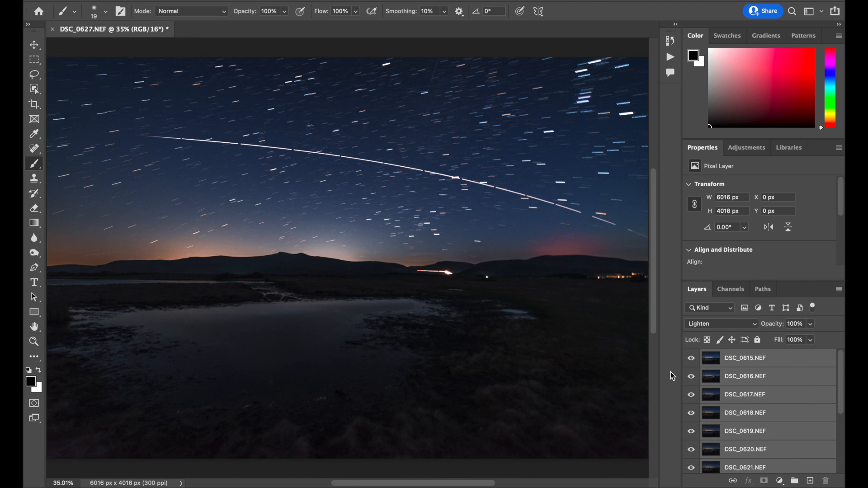
{"action": "key", "text": "ctrl+z"}
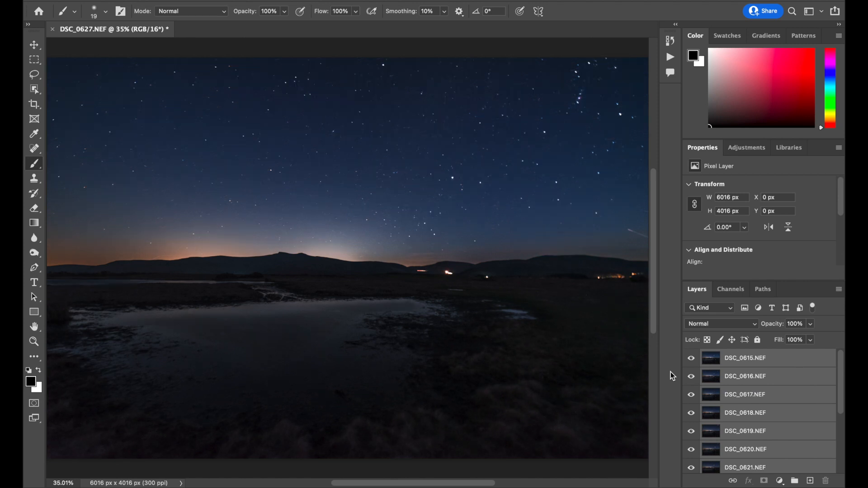
{"action": "left_click", "coordinate": [776, 358]}
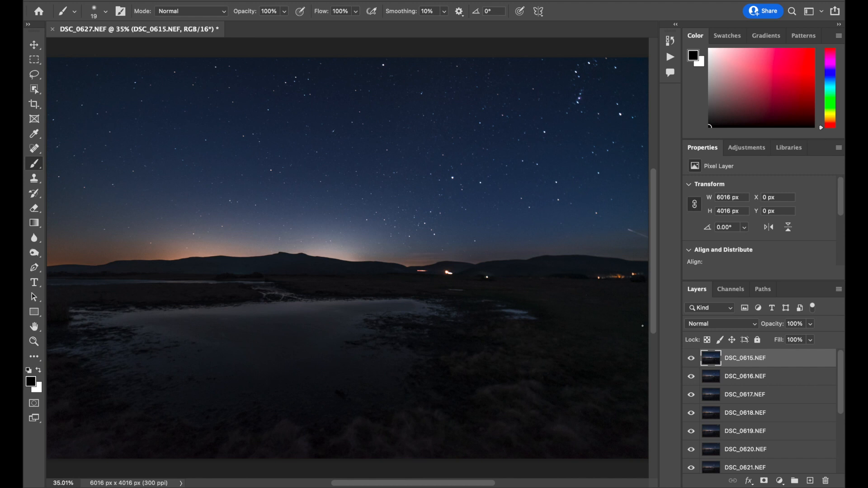
- Hide the layers from DSC_0615.NEF to DSC_0625.NEF, leaving only DSC_0626.NEF and DSC_0627.NEF shown
{"action": "left_click", "coordinate": [691, 359]}
{"action": "left_click", "coordinate": [691, 377]}
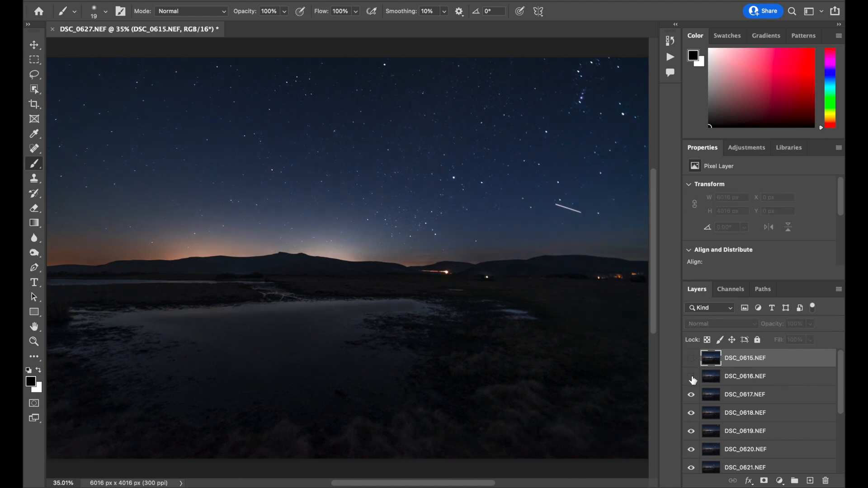
{"action": "left_click", "coordinate": [691, 396]}
{"action": "left_click", "coordinate": [691, 414]}
{"action": "left_click", "coordinate": [693, 432]}
{"action": "scroll", "coordinate": [692, 432], "scroll_direction": "down", "scroll_amount": 3}
{"action": "left_click", "coordinate": [691, 385]}
{"action": "left_click", "coordinate": [691, 402]}
{"action": "scroll", "coordinate": [694, 404], "scroll_direction": "down", "scroll_amount": 2}
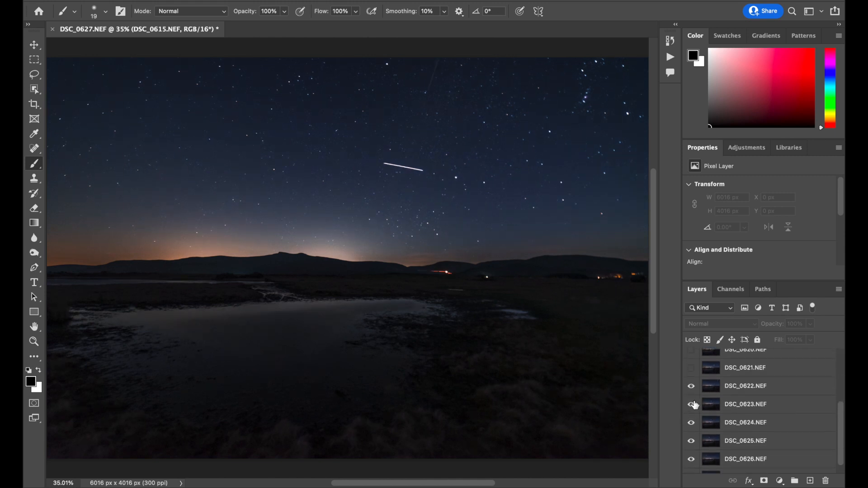
{"action": "left_click", "coordinate": [692, 387]}
{"action": "left_click", "coordinate": [691, 404]}
{"action": "scroll", "coordinate": [692, 407], "scroll_direction": "down", "scroll_amount": 1}
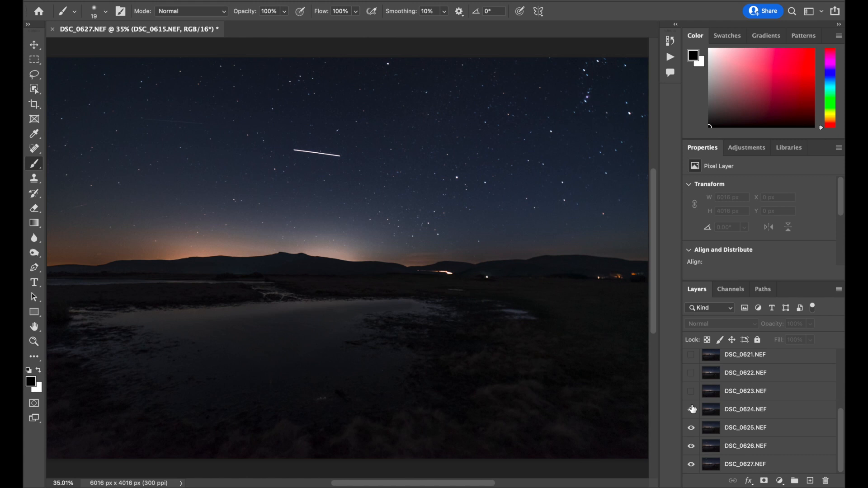
{"action": "left_click", "coordinate": [691, 410]}
{"action": "left_click", "coordinate": [691, 428]}
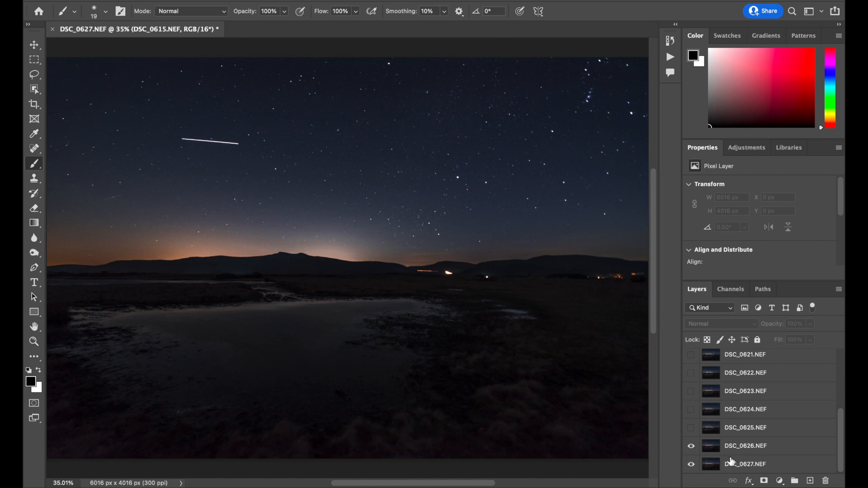
- Add a white layer mask to DSC_0626.NEF and lower the layer's opacity to 39%
{"action": "left_click", "coordinate": [750, 453]}
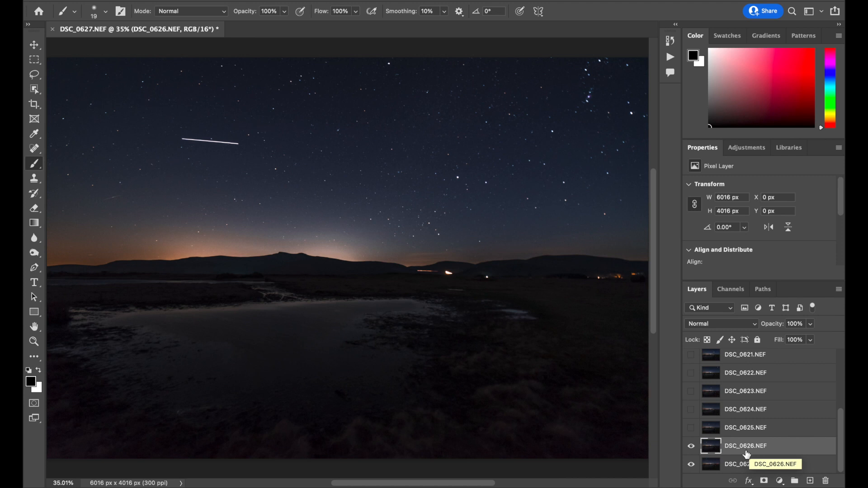
{"action": "left_click", "coordinate": [763, 482]}
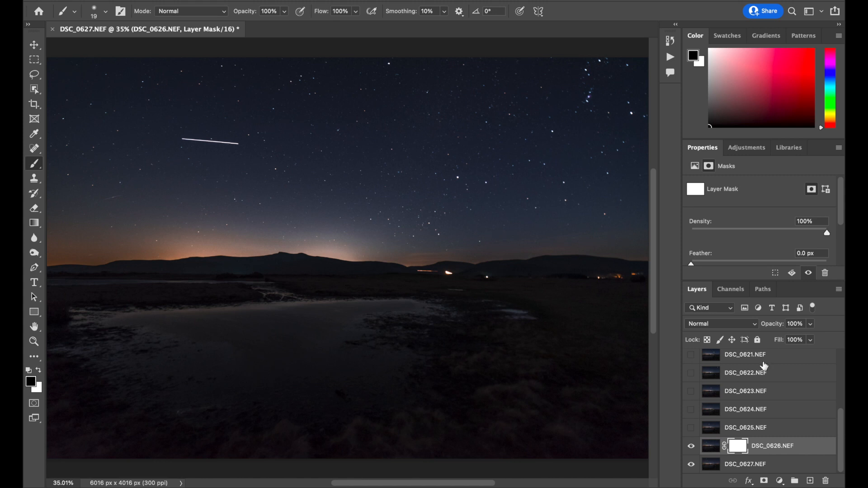
{"action": "left_click", "coordinate": [811, 328]}
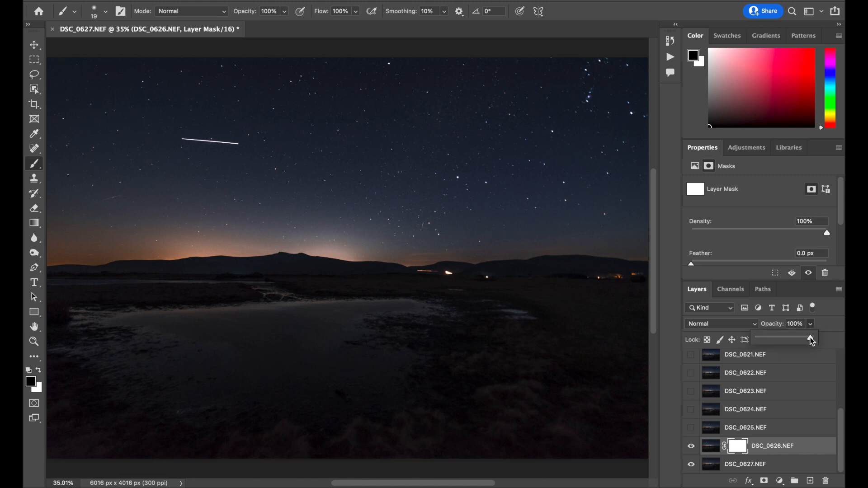
{"action": "left_click_drag", "start_coordinate": [811, 339], "coordinate": [779, 340]}
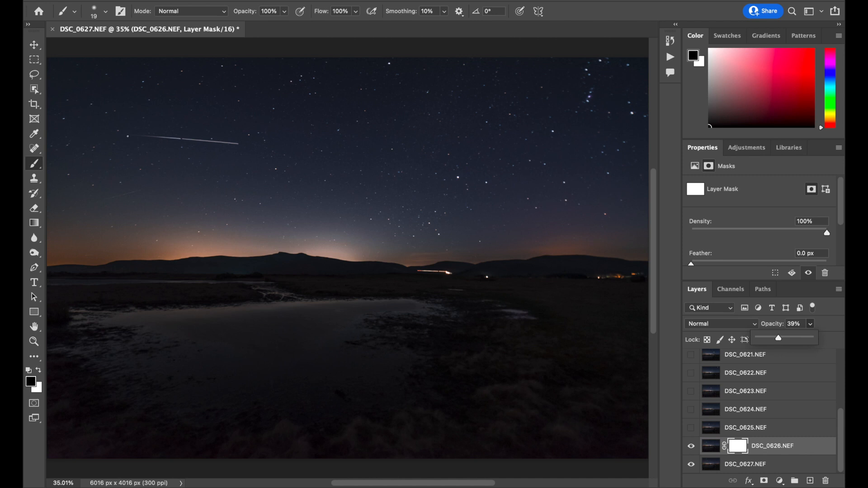
- Brush black on the DSC_0626.NEF mask along the fading first trail segment to reveal DSC_0627.NEF, and restore the layer's opacity to 100%
{"action": "left_click", "coordinate": [34, 44]}
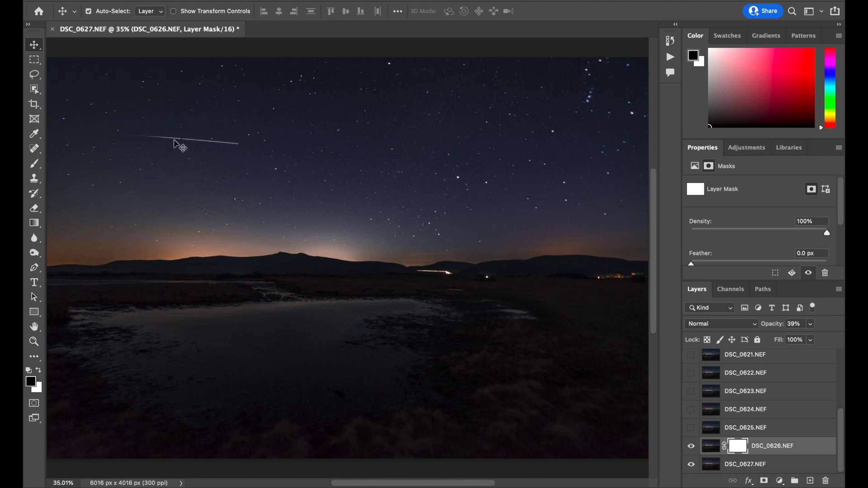
{"action": "scroll", "coordinate": [178, 144], "scroll_direction": "up", "scroll_amount": 5}
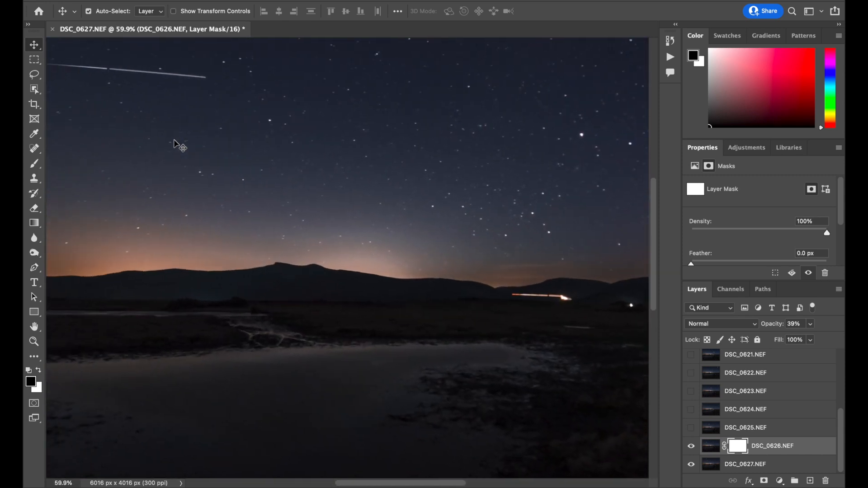
{"action": "scroll", "coordinate": [179, 145], "scroll_direction": "up", "scroll_amount": 1}
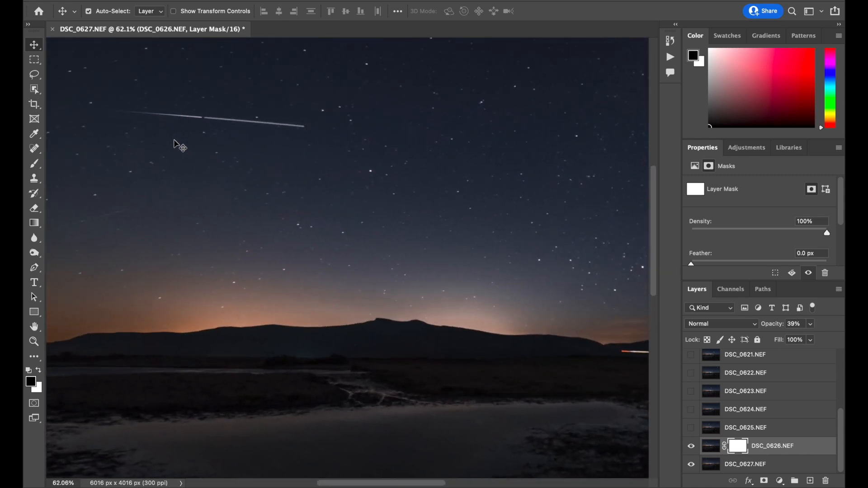
{"action": "scroll", "coordinate": [178, 144], "scroll_direction": "up", "scroll_amount": 3}
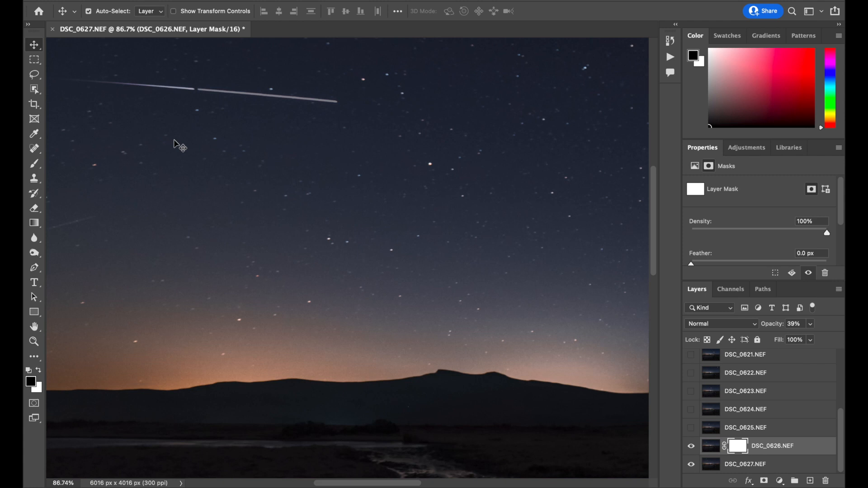
{"action": "scroll", "coordinate": [179, 144], "scroll_direction": "up", "scroll_amount": 2}
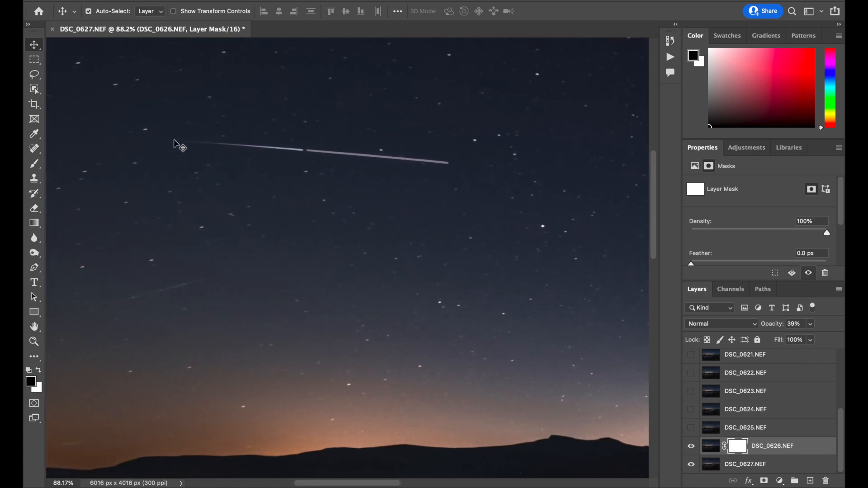
{"action": "scroll", "coordinate": [178, 145], "scroll_direction": "up", "scroll_amount": 2}
{"action": "scroll", "coordinate": [179, 144], "scroll_direction": "left", "scroll_amount": 3}
{"action": "scroll", "coordinate": [178, 144], "scroll_direction": "up", "scroll_amount": 1}
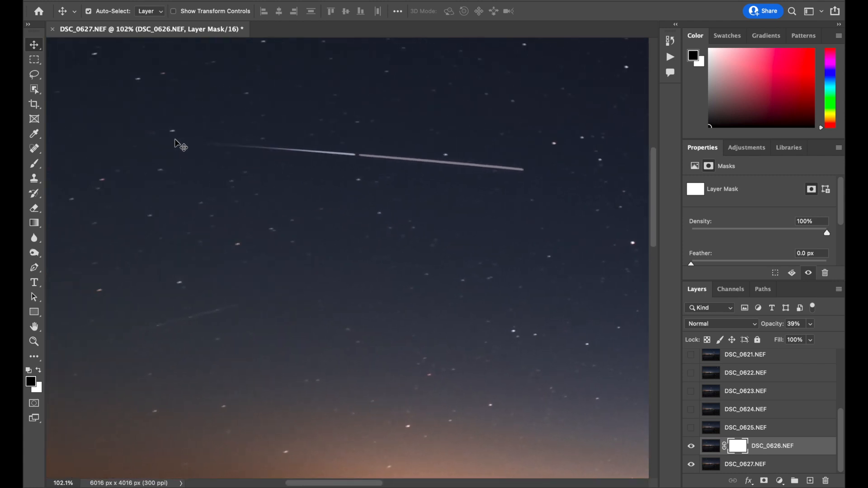
{"action": "scroll", "coordinate": [300, 200], "scroll_direction": "up", "scroll_amount": 3}
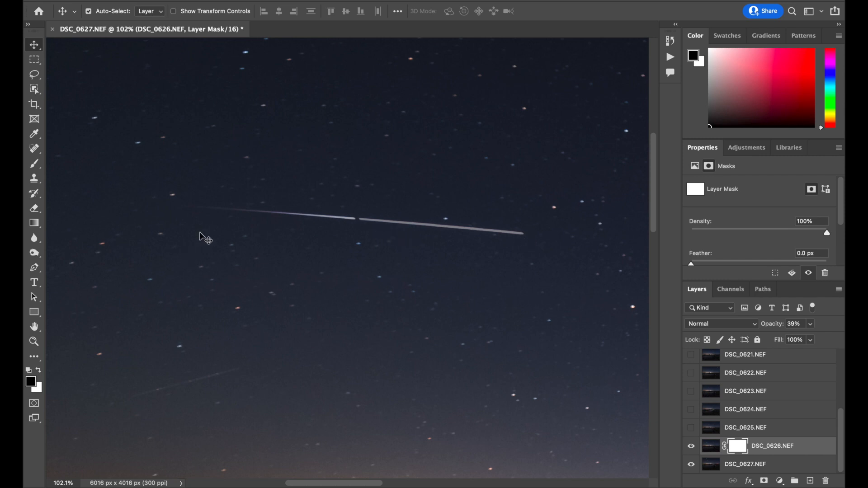
{"action": "left_click", "coordinate": [35, 166]}
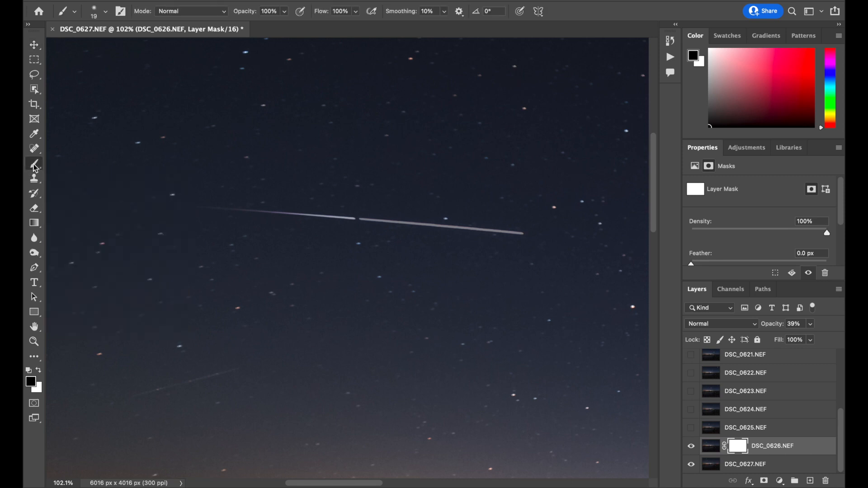
{"action": "left_click", "coordinate": [106, 12]}
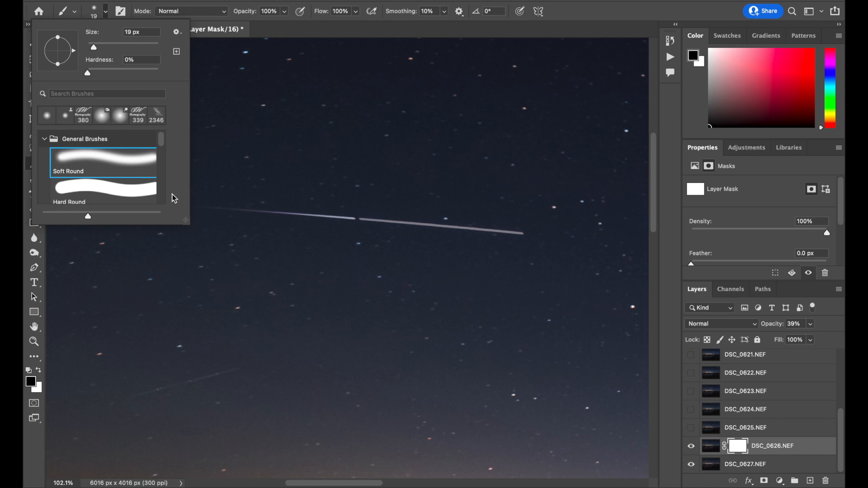
{"action": "left_click", "coordinate": [105, 18]}
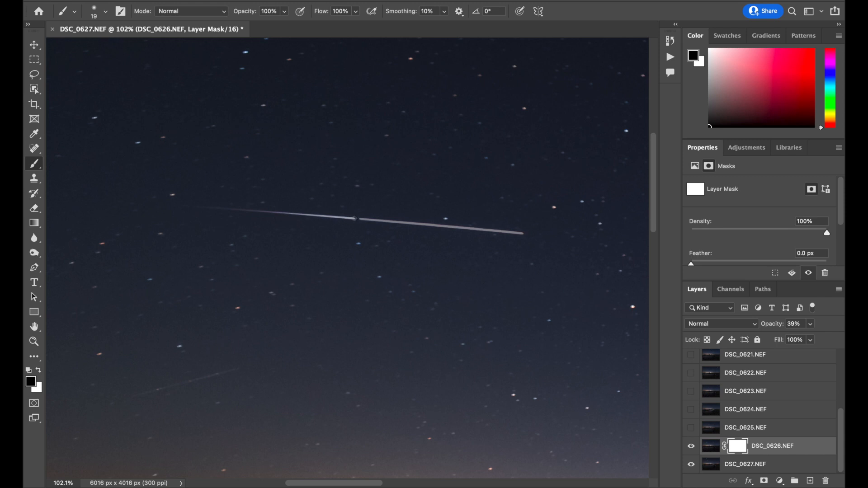
{"action": "left_click", "coordinate": [355, 219], "text": "shift"}
{"action": "left_click", "coordinate": [811, 325]}
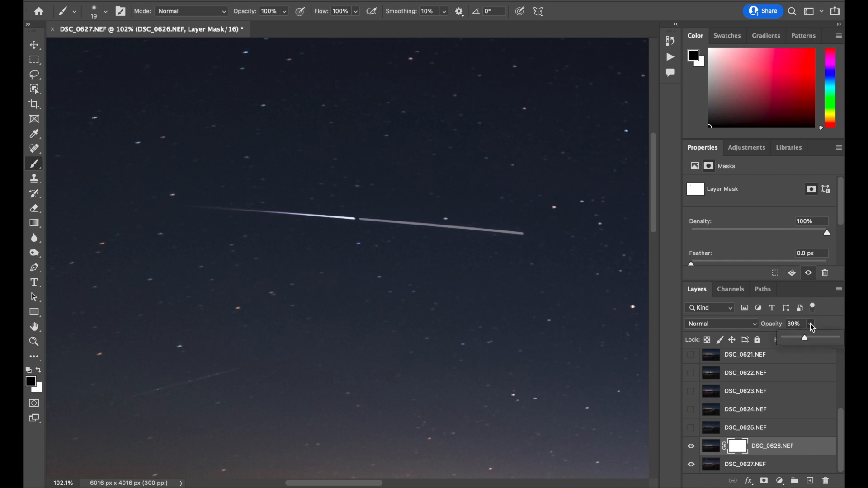
{"action": "left_click_drag", "start_coordinate": [805, 340], "coordinate": [836, 338]}
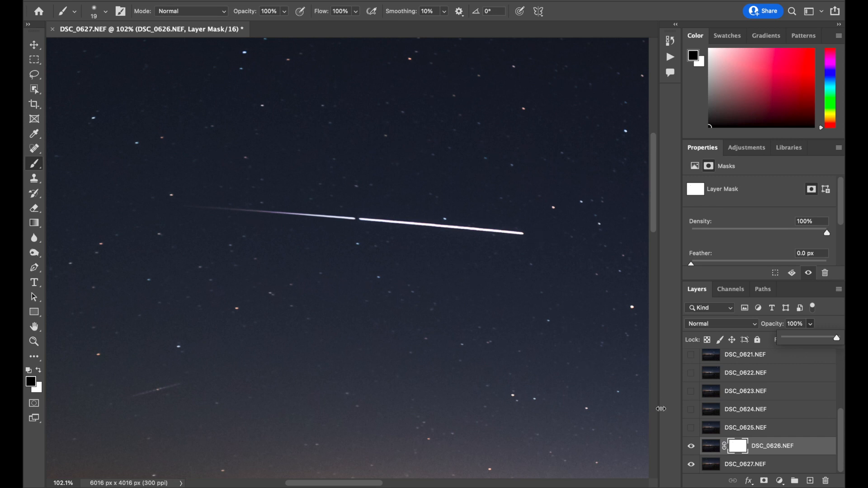
- Show the DSC_0625.NEF layer, add a white layer mask to it and lower its opacity to 38%
{"action": "left_click", "coordinate": [690, 433]}
{"action": "left_click", "coordinate": [690, 433]}
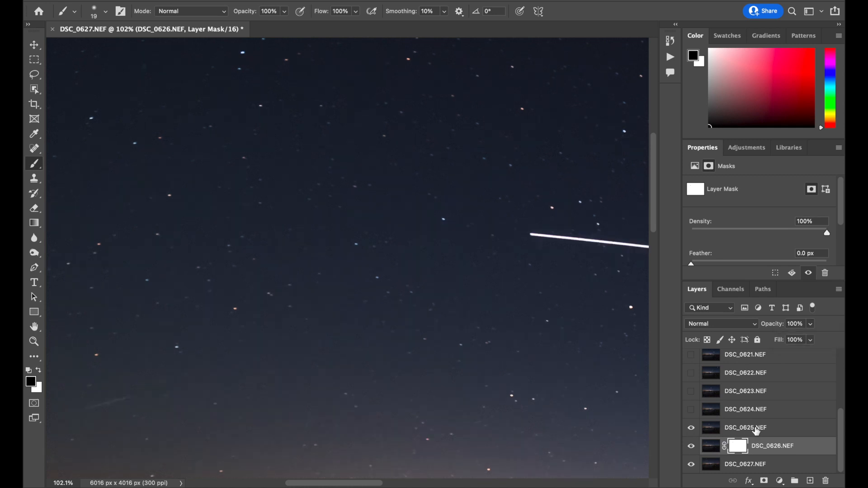
{"action": "left_click", "coordinate": [755, 430]}
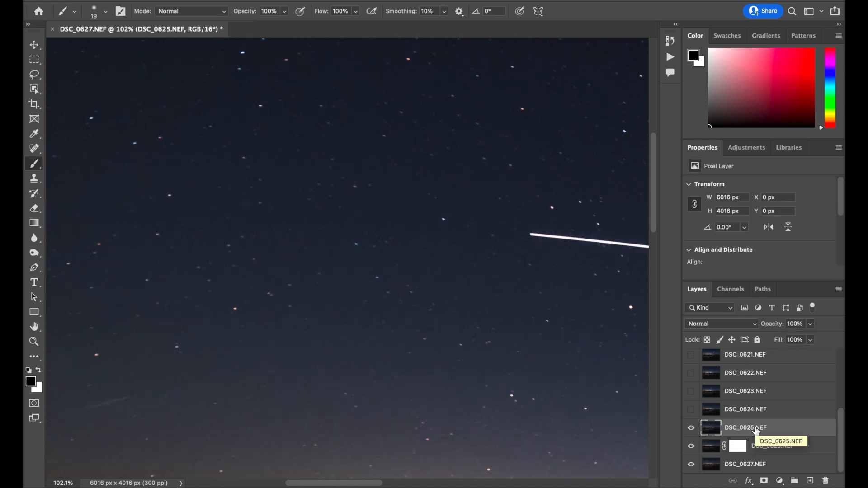
{"action": "left_click", "coordinate": [763, 480]}
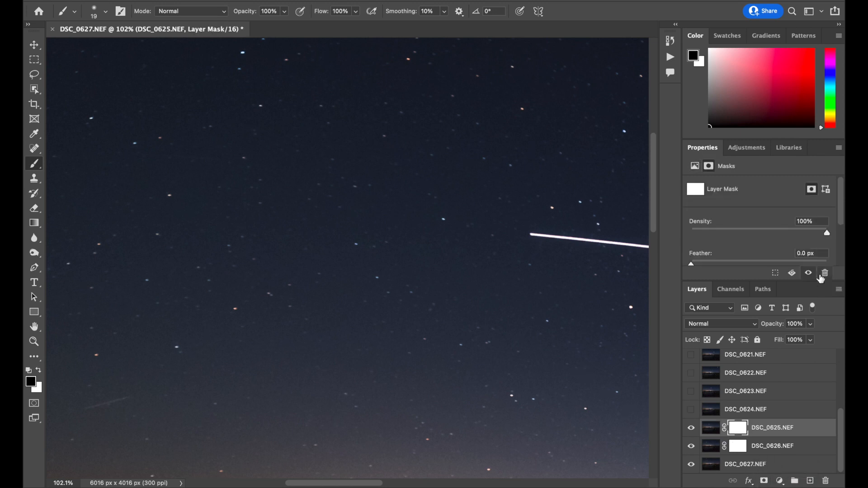
{"action": "left_click", "coordinate": [810, 324]}
{"action": "left_click_drag", "start_coordinate": [810, 339], "coordinate": [779, 340]}
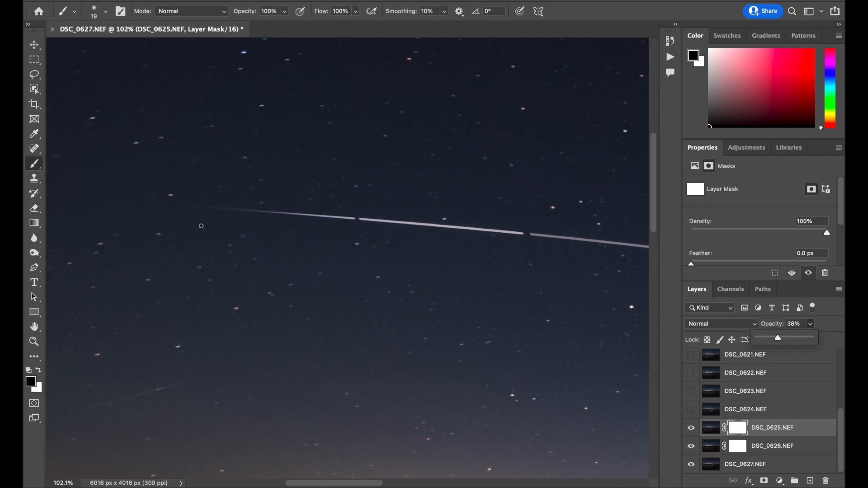
- Brush black on the DSC_0625.NEF mask along the first two trail segments, and restore the layer's opacity to 100%
{"action": "left_click", "coordinate": [170, 206]}
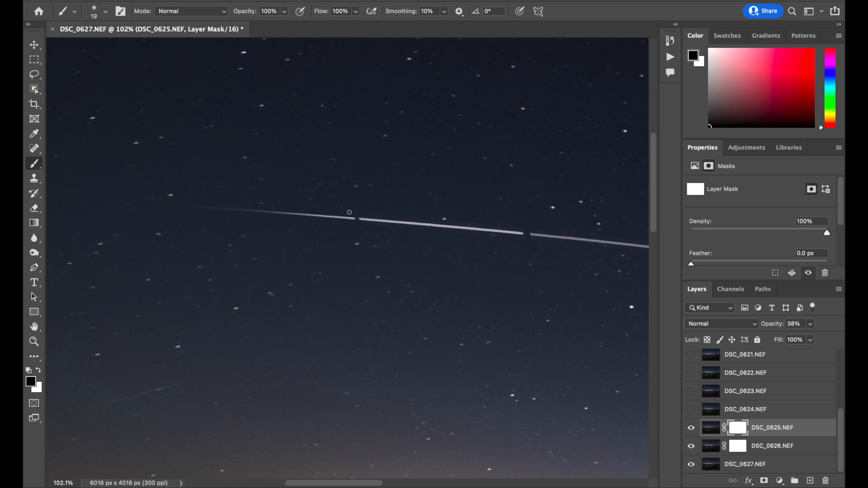
{"action": "left_click", "coordinate": [355, 219], "text": "shift"}
{"action": "left_click", "coordinate": [523, 233], "text": "shift"}
{"action": "scroll", "coordinate": [510, 248], "scroll_direction": "right", "scroll_amount": 5}
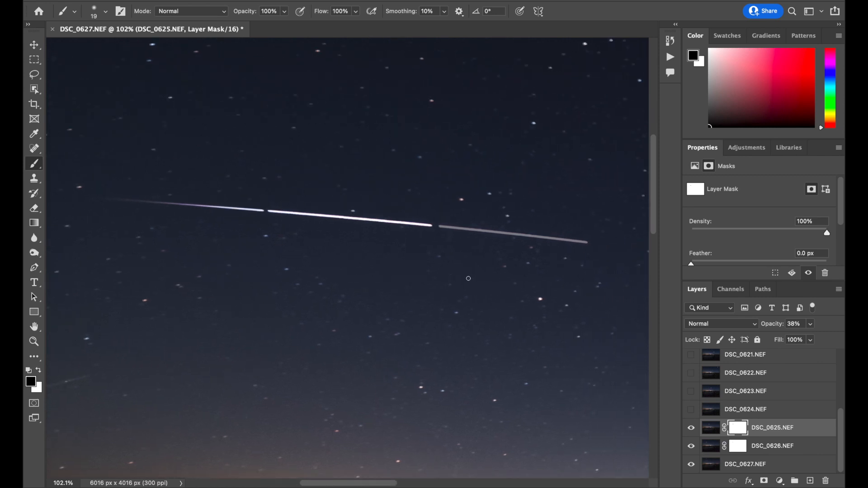
{"action": "left_click", "coordinate": [810, 324]}
{"action": "left_click_drag", "start_coordinate": [804, 338], "coordinate": [836, 337]}
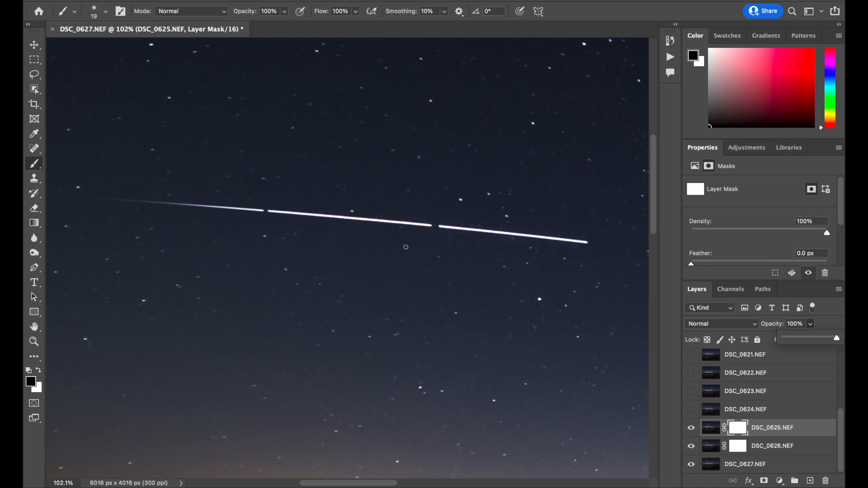
- Show the DSC_0624.NEF layer, add a white layer mask to it and lower its opacity to 41%
{"action": "left_click", "coordinate": [690, 410]}
{"action": "left_click", "coordinate": [775, 411]}
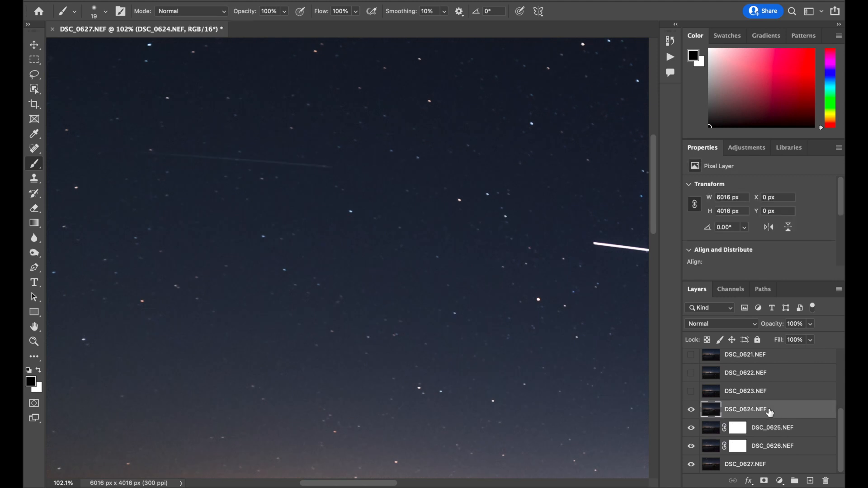
{"action": "left_click", "coordinate": [764, 481]}
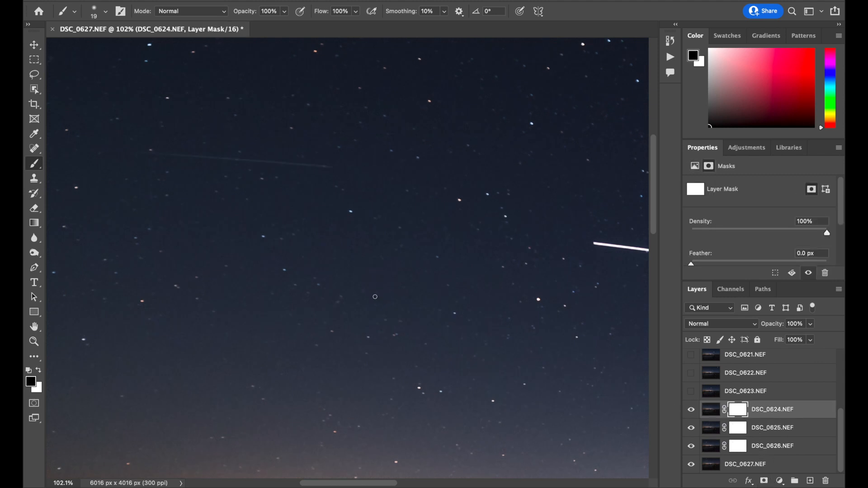
{"action": "left_click", "coordinate": [810, 324]}
{"action": "left_click_drag", "start_coordinate": [811, 338], "coordinate": [780, 338]}
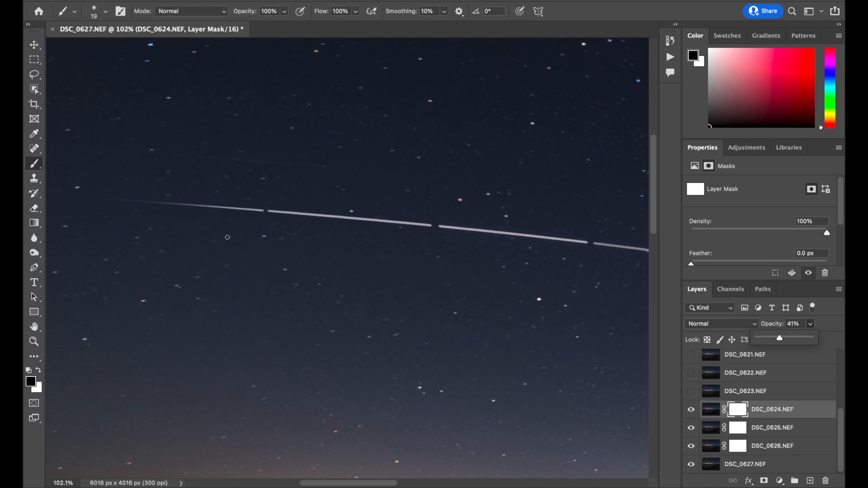
- Brush black in straight strokes on the DSC_0624.NEF mask along the first three trail segments to reveal them from the layers below
{"action": "left_click_drag", "start_coordinate": [135, 198], "coordinate": [263, 211]}
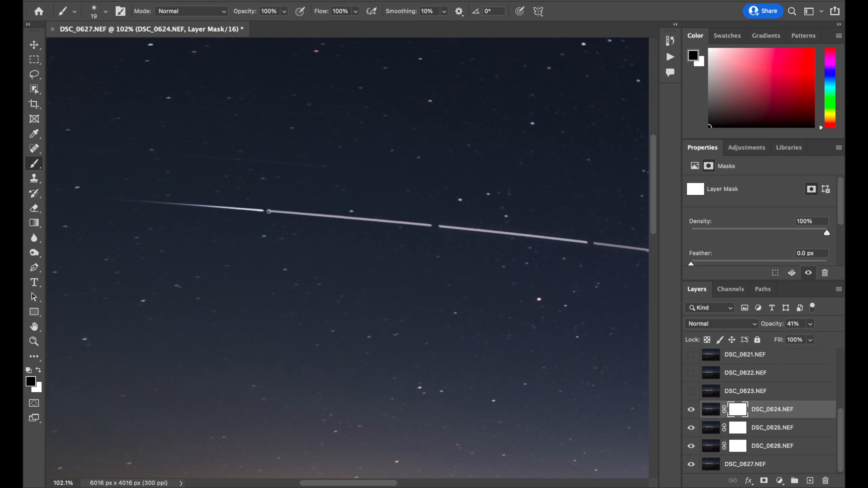
{"action": "left_click", "coordinate": [429, 226], "text": "shift"}
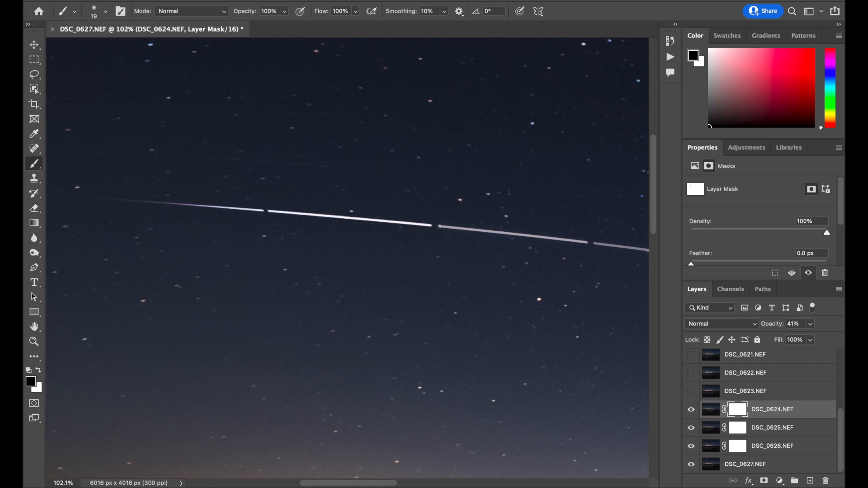
{"action": "left_click", "coordinate": [587, 242], "text": "shift"}
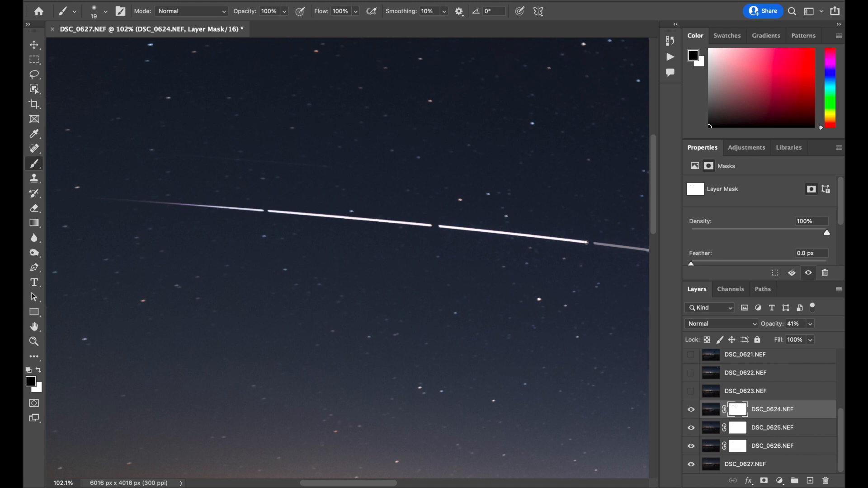
{"action": "scroll", "coordinate": [564, 296], "scroll_direction": "right", "scroll_amount": 5}
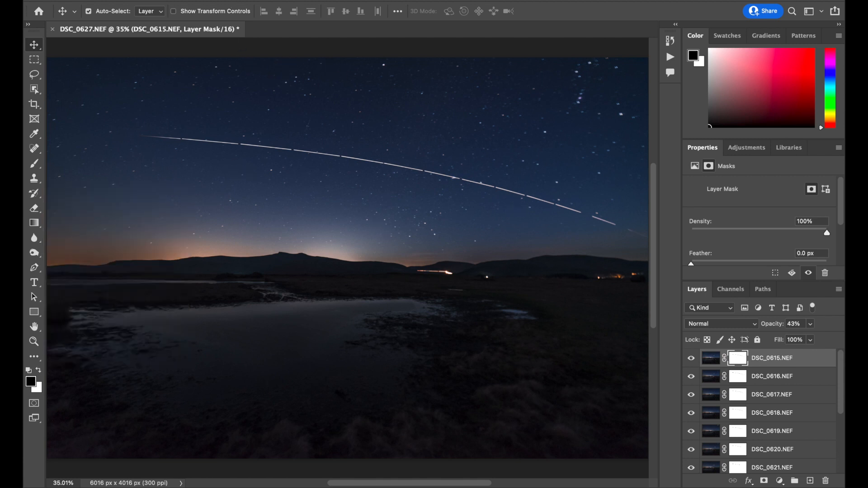
- Merge all visible exposure layers into a single layer with Merge Visible
{"action": "right_click", "coordinate": [179, 191]}
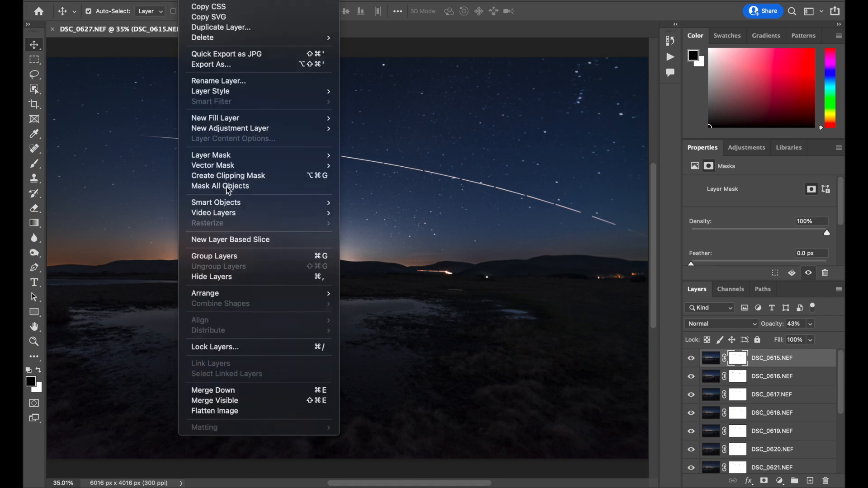
{"action": "left_click", "coordinate": [229, 402]}
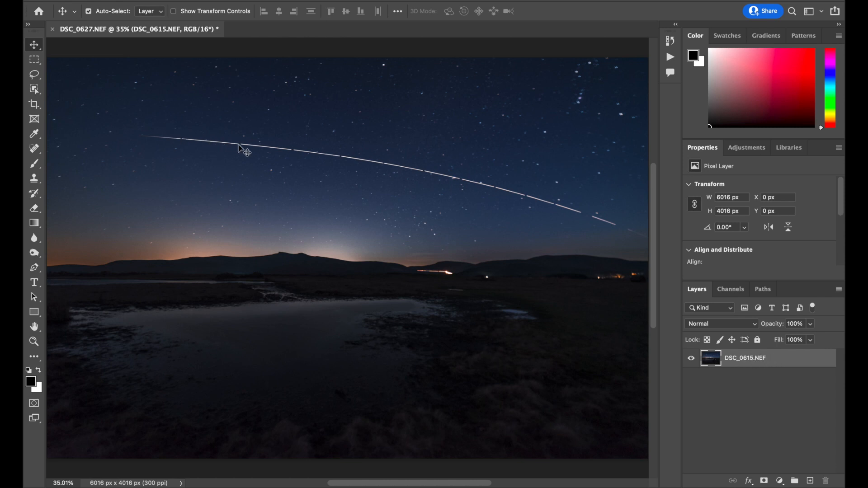
- Use the Clone Stamp to fill the second gap from the trail's upper-left start, sampling the bright trail ends on both sides of it
{"action": "scroll", "coordinate": [241, 149], "scroll_direction": "up", "scroll_amount": 3}
{"action": "scroll", "coordinate": [241, 149], "scroll_direction": "up", "scroll_amount": 2}
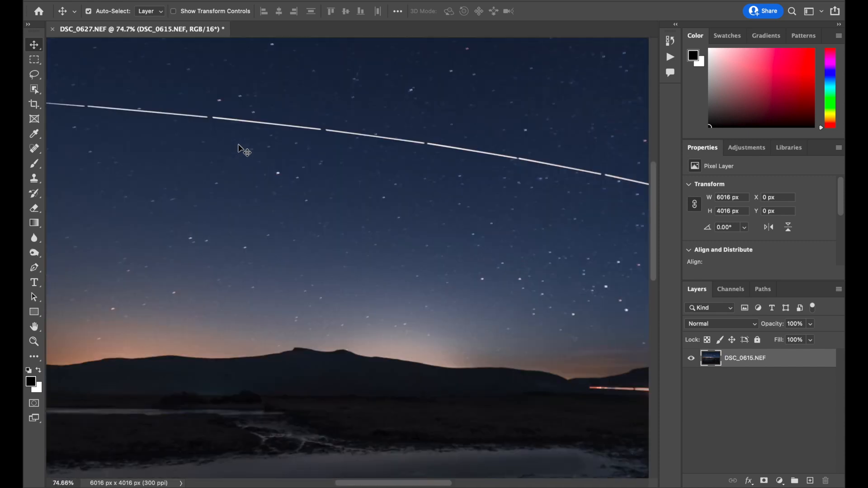
{"action": "scroll", "coordinate": [240, 149], "scroll_direction": "up", "scroll_amount": 3}
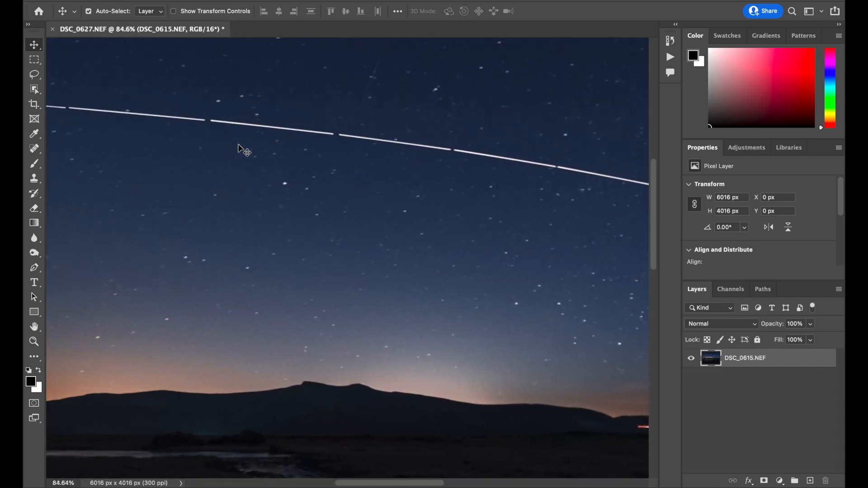
{"action": "scroll", "coordinate": [241, 149], "scroll_direction": "up", "scroll_amount": 3}
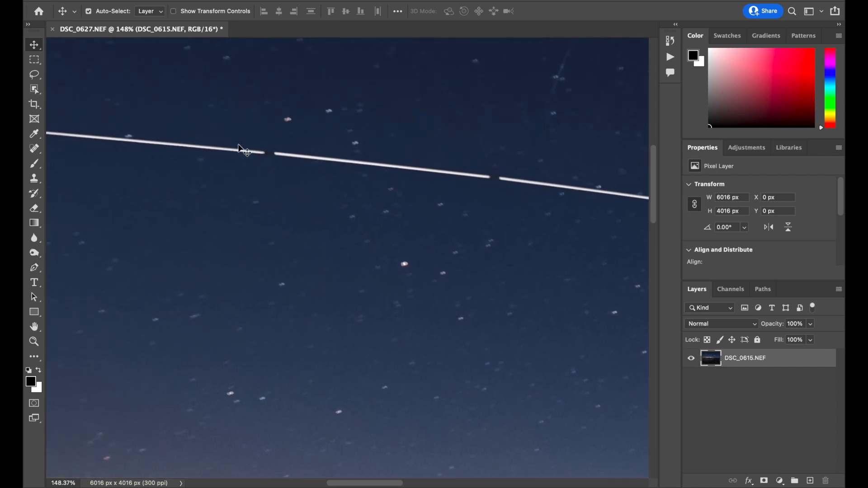
{"action": "scroll", "coordinate": [240, 149], "scroll_direction": "up", "scroll_amount": 3}
{"action": "scroll", "coordinate": [241, 149], "scroll_direction": "left", "scroll_amount": 3}
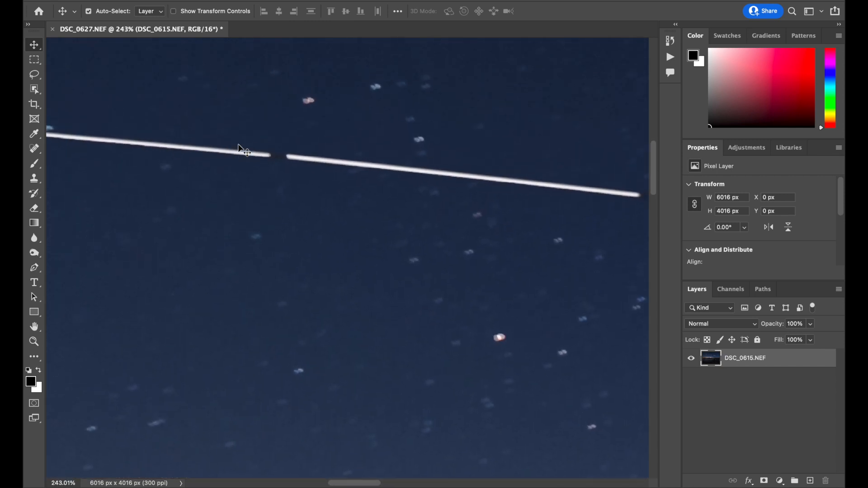
{"action": "scroll", "coordinate": [240, 149], "scroll_direction": "up", "scroll_amount": 1}
{"action": "scroll", "coordinate": [241, 149], "scroll_direction": "up", "scroll_amount": 3}
{"action": "scroll", "coordinate": [240, 149], "scroll_direction": "left", "scroll_amount": 2}
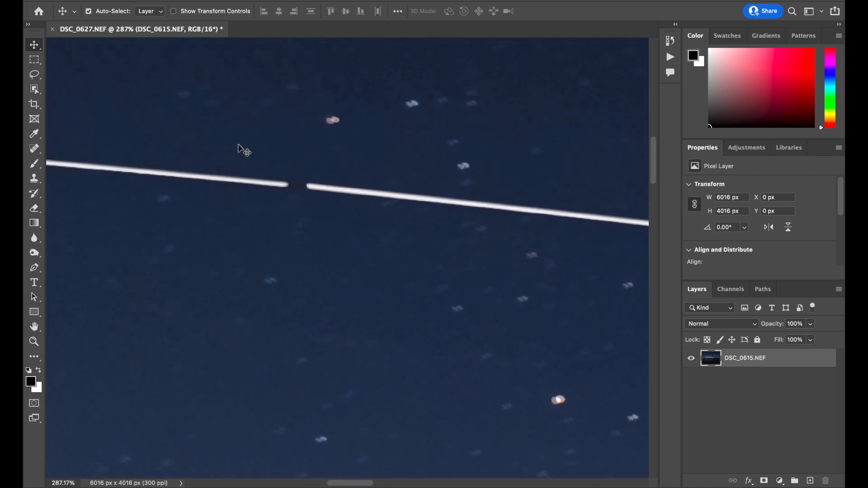
{"action": "left_click", "coordinate": [35, 179]}
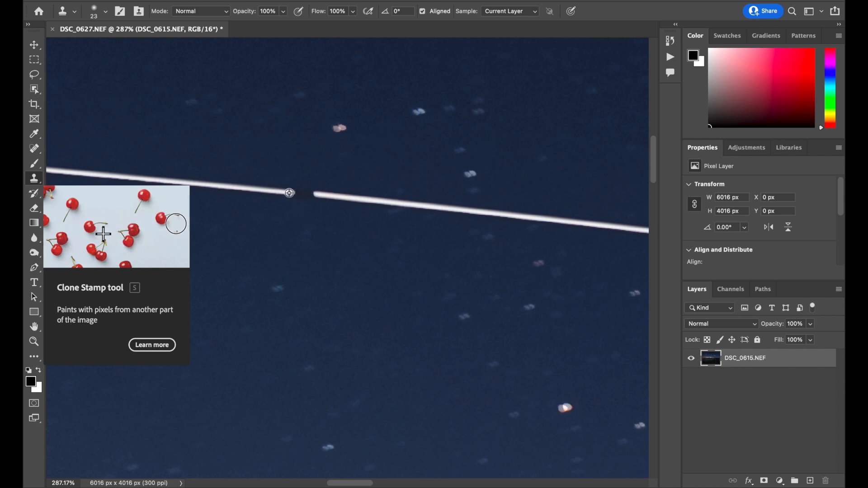
{"action": "left_click", "coordinate": [289, 192], "text": "alt"}
{"action": "left_click_drag", "start_coordinate": [290, 193], "coordinate": [299, 193]}
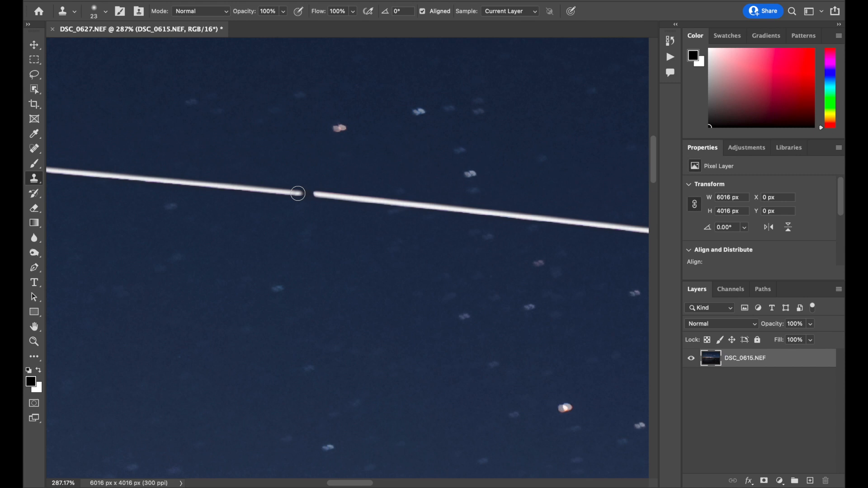
{"action": "mouse_move", "coordinate": [297, 193]}
{"action": "left_mouse_down"}
{"action": "mouse_move", "coordinate": [326, 194]}
{"action": "mouse_move", "coordinate": [296, 193]}
{"action": "left_mouse_up"}
{"action": "left_click", "coordinate": [320, 196], "text": "alt"}
{"action": "key", "text": "super+0"}
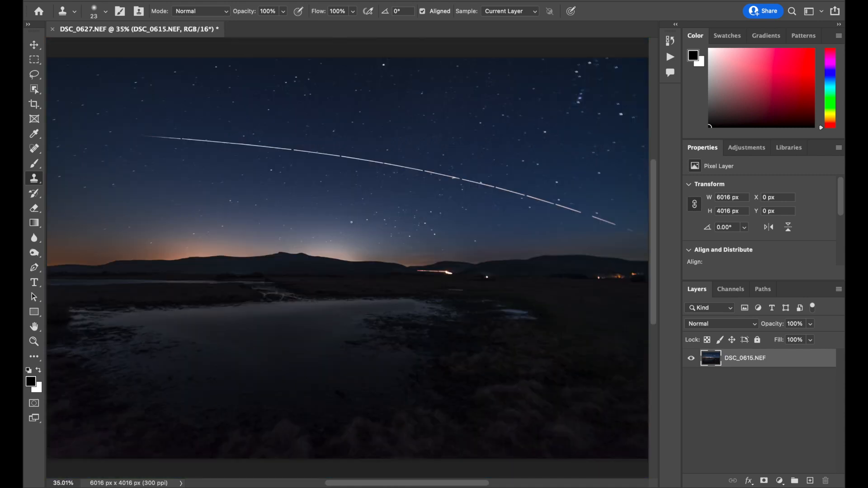